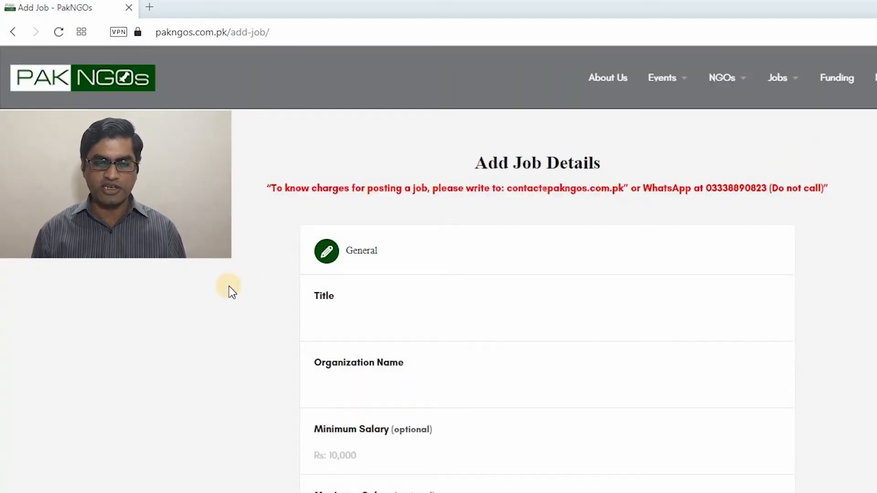
Scroll down the Add Job form and put the cursor in the empty Title field
scroll(229, 286, down, 1)
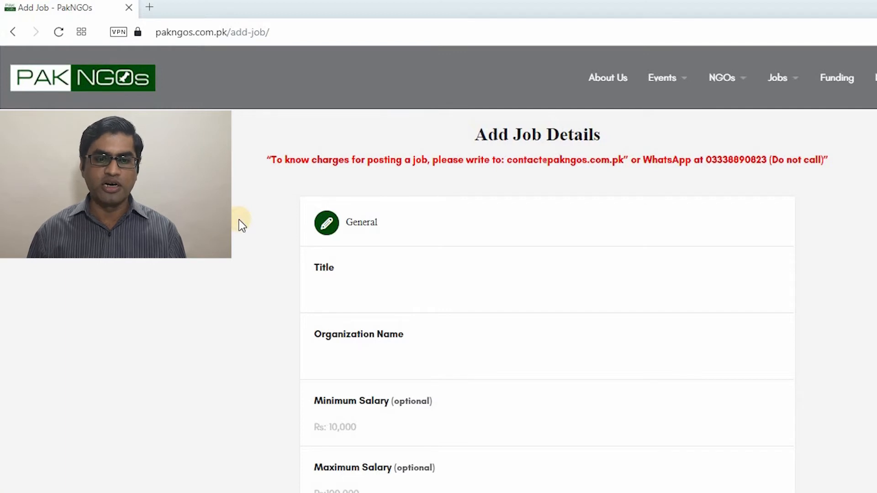
scroll(241, 225, down, 1)
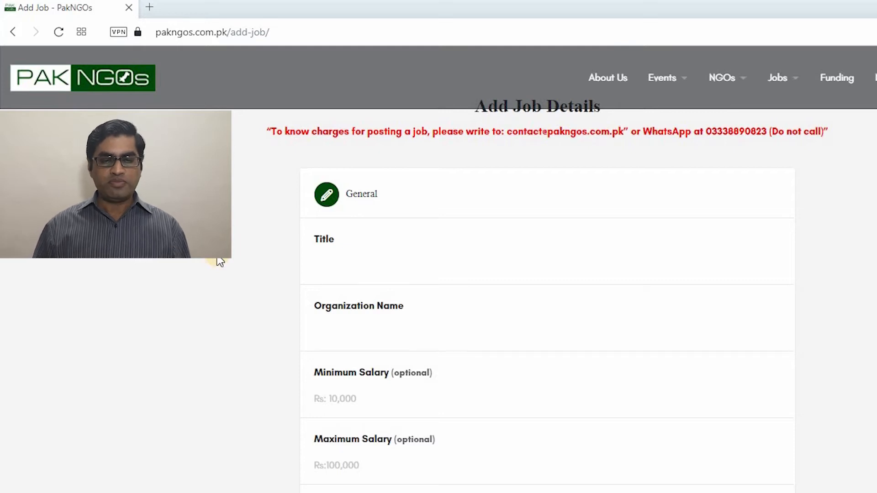
scroll(220, 262, down, 1)
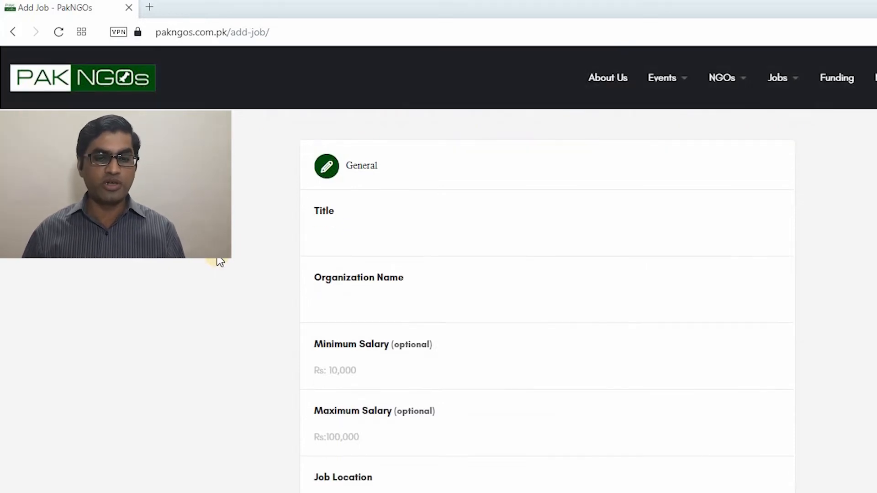
click(357, 237)
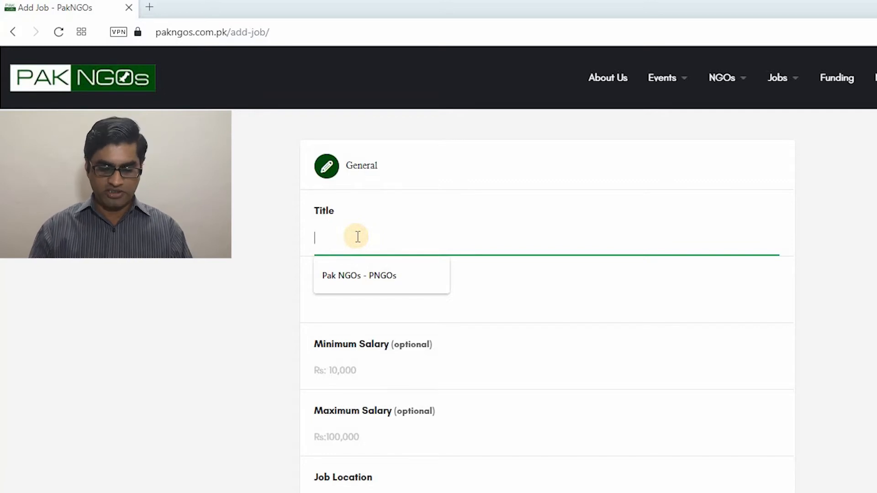
Enter 'Community Mobilizers' in the Title field and continue down the form
text(Communi)
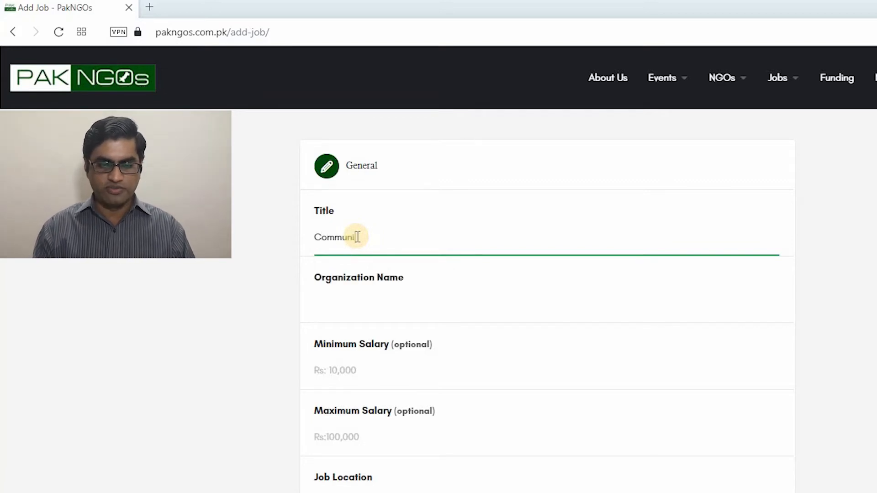
text(ty Mo)
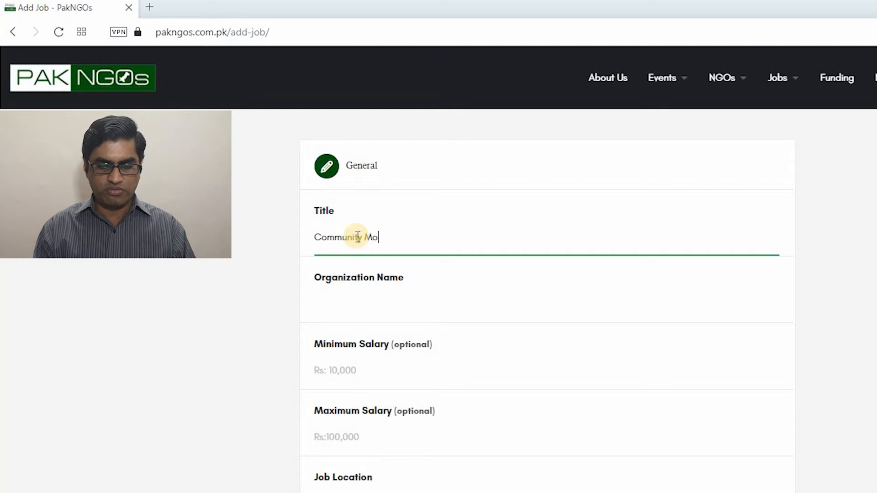
text(bilizers)
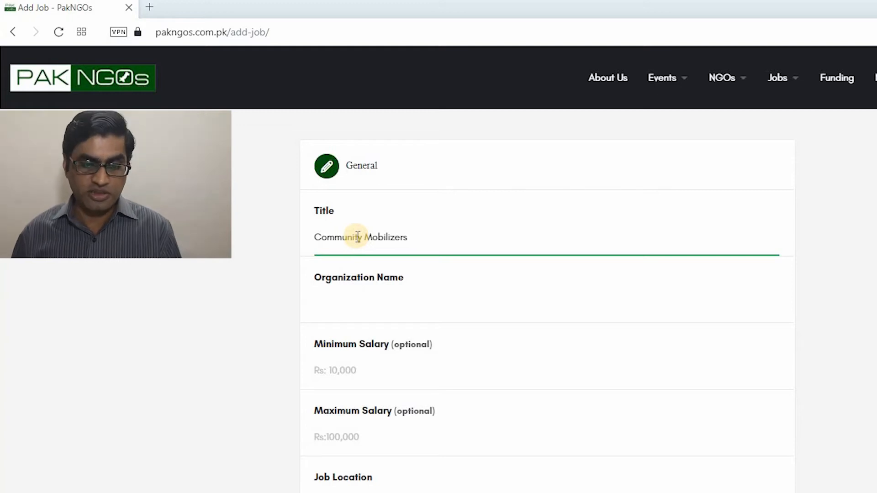
click(268, 307)
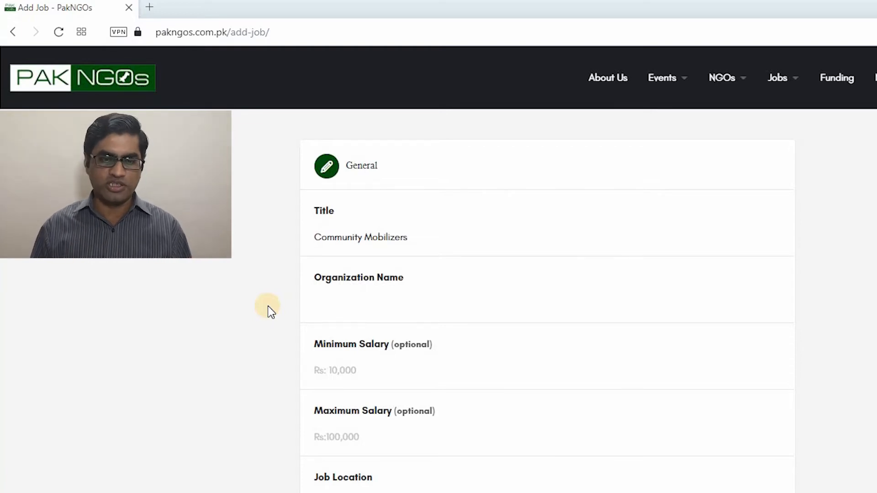
scroll(271, 312, down, 1)
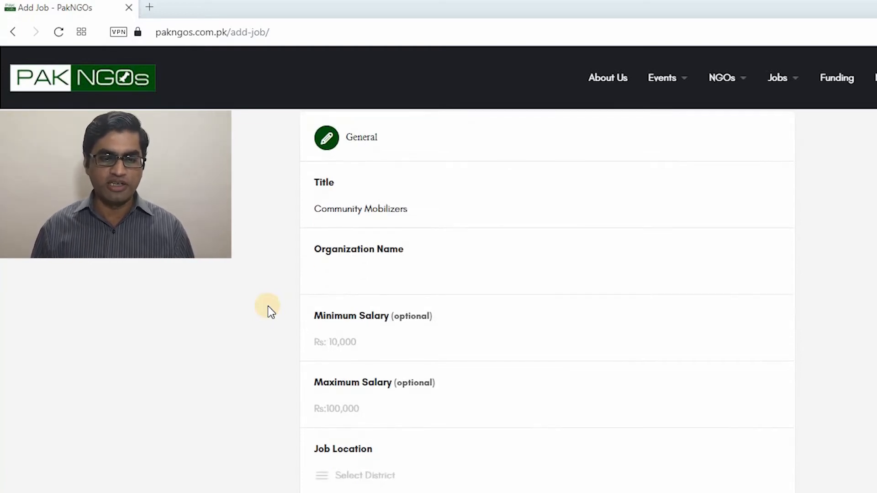
Fill the Organization Name field with 'Pak NGOs', then move to Minimum Salary
click(348, 282)
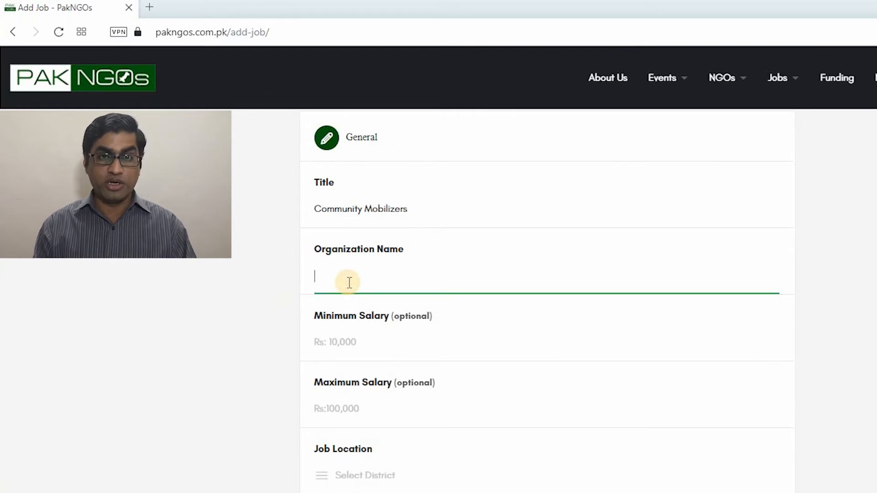
text(P)
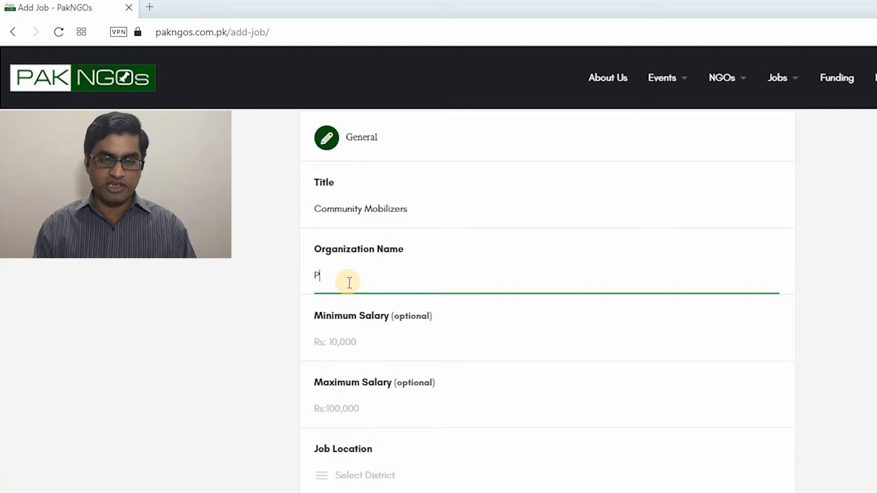
text(ak NGOs)
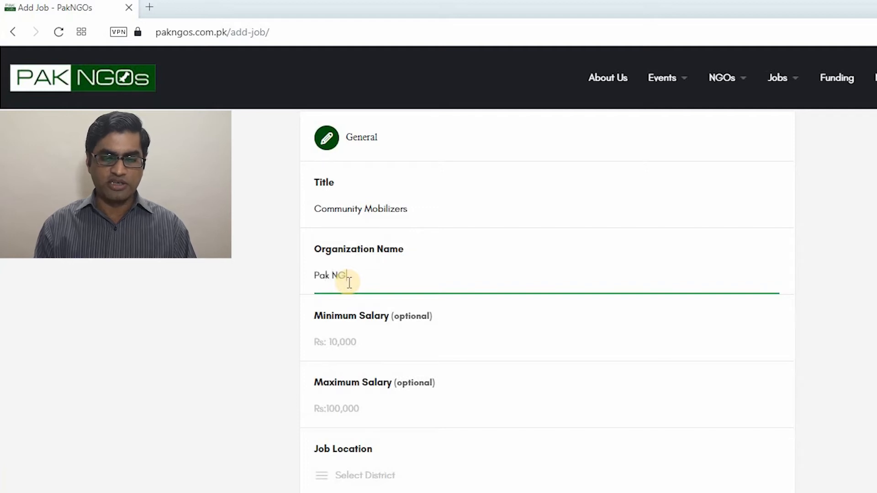
click(259, 342)
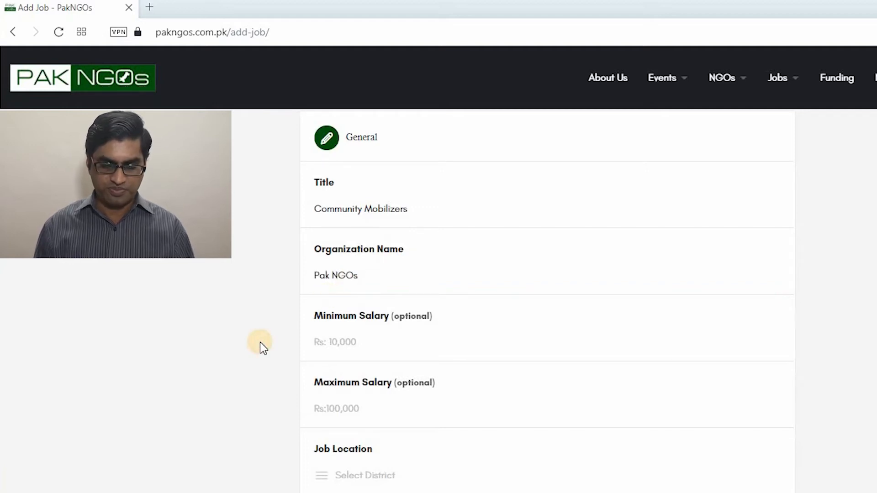
scroll(260, 342, down, 2)
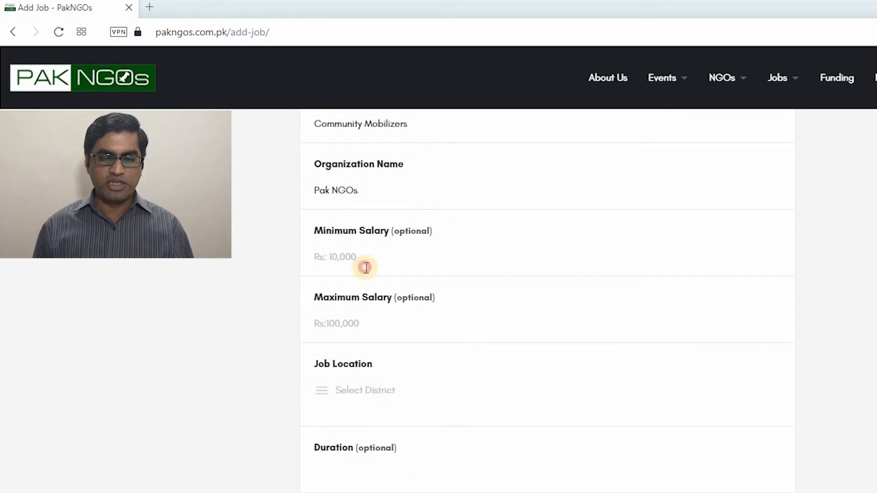
click(367, 267)
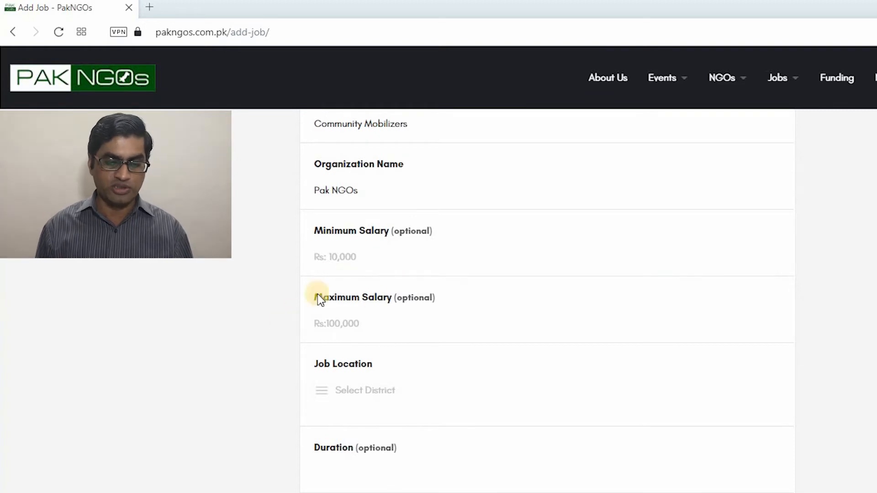
Set Minimum Salary to 35000 and Maximum Salary to 40000, then bring up the Job Location districts
click(328, 265)
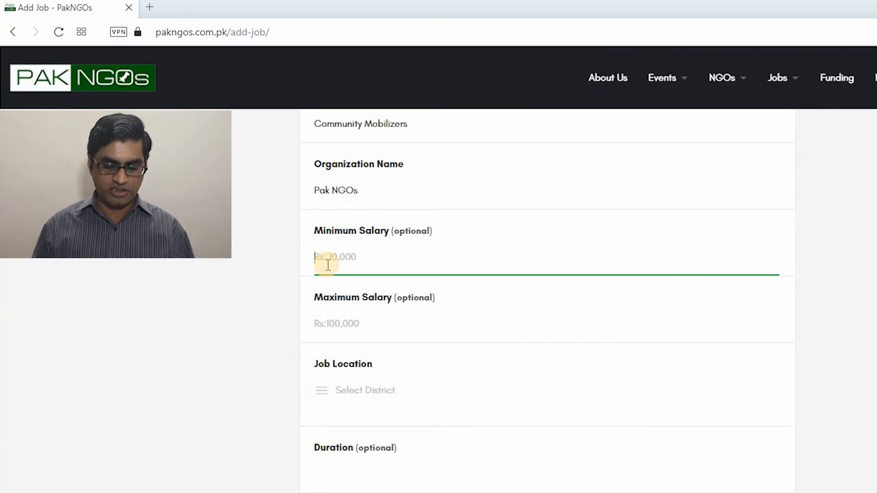
text(35000)
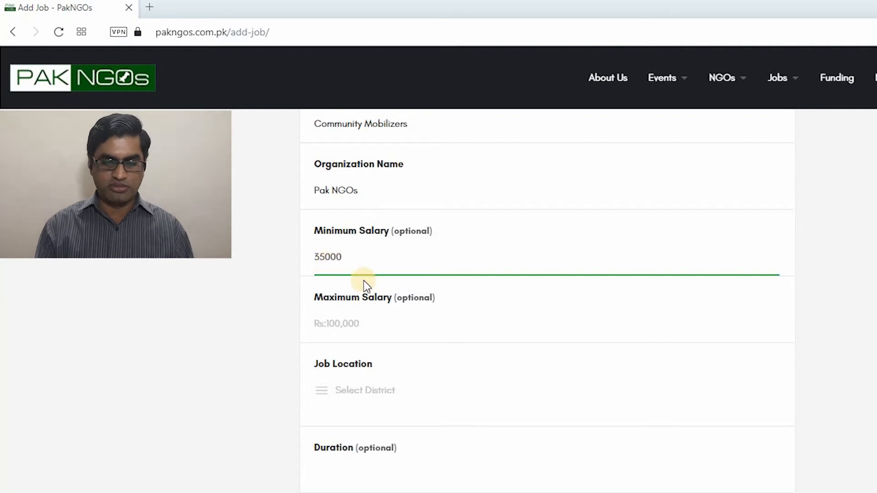
click(327, 322)
text(40000)
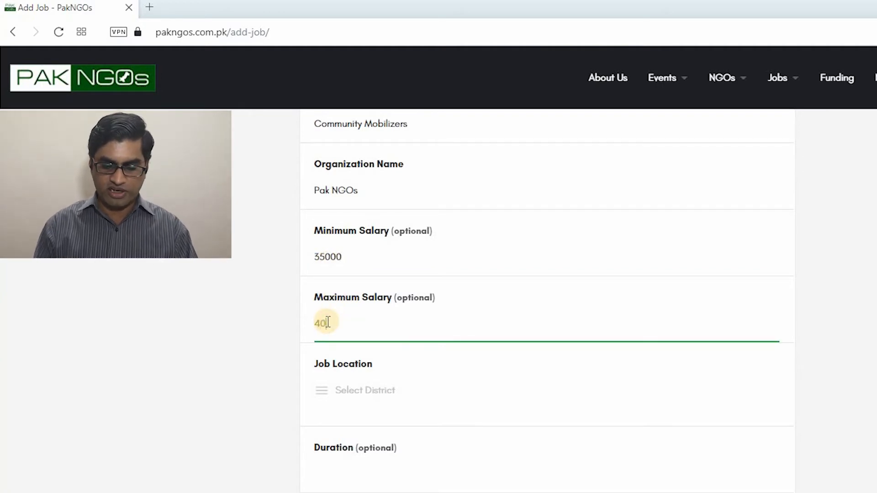
click(269, 377)
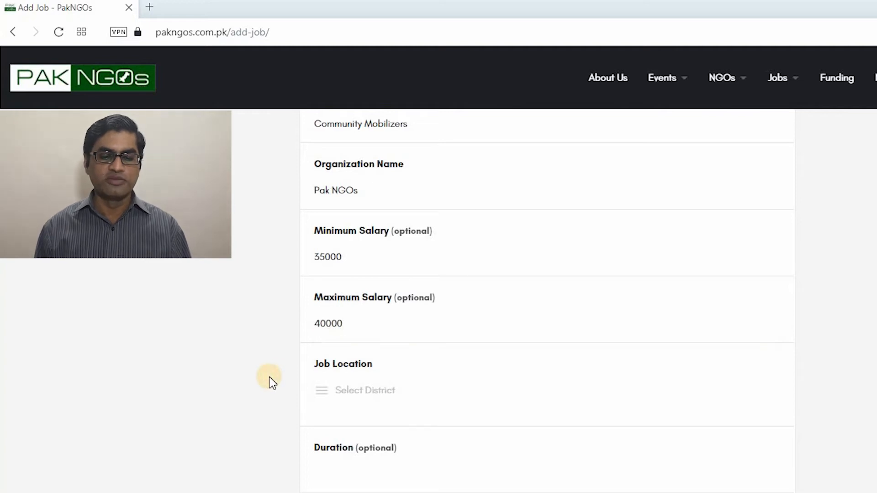
scroll(269, 379, down, 3)
click(365, 250)
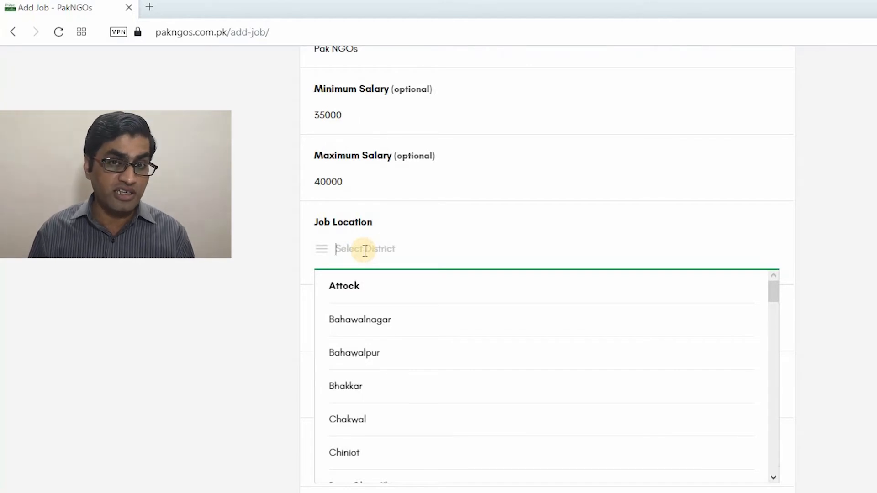
Add Multan, Dadu, Mardan and Sibi as the job location districts
text(Mul)
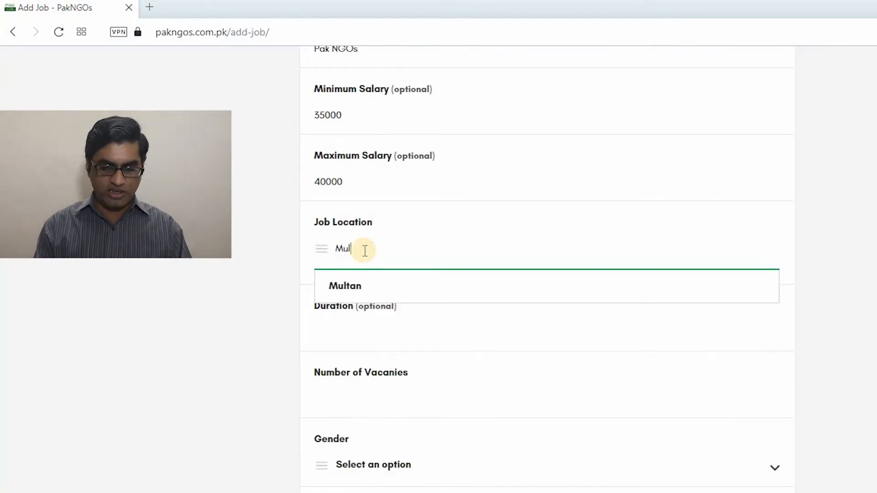
click(343, 287)
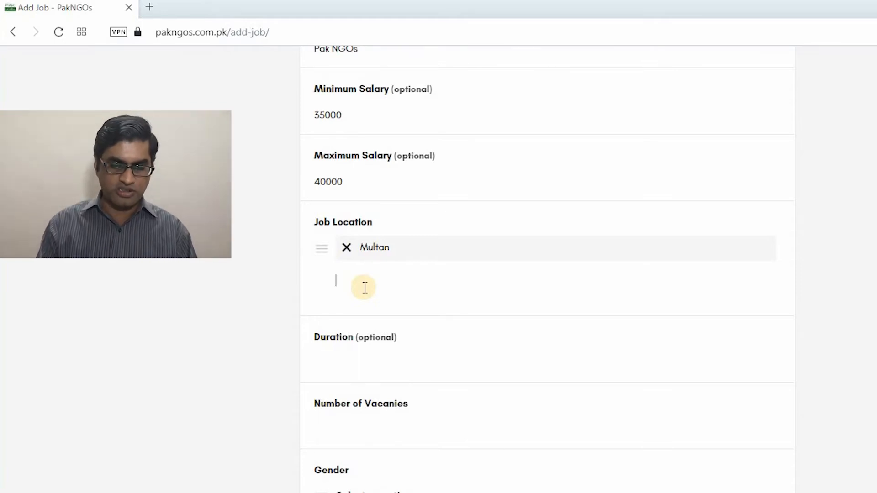
text(dad)
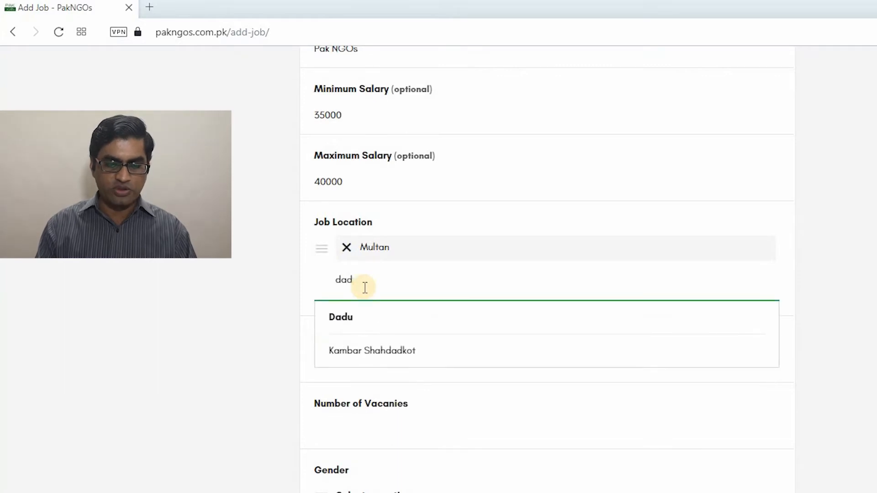
click(340, 320)
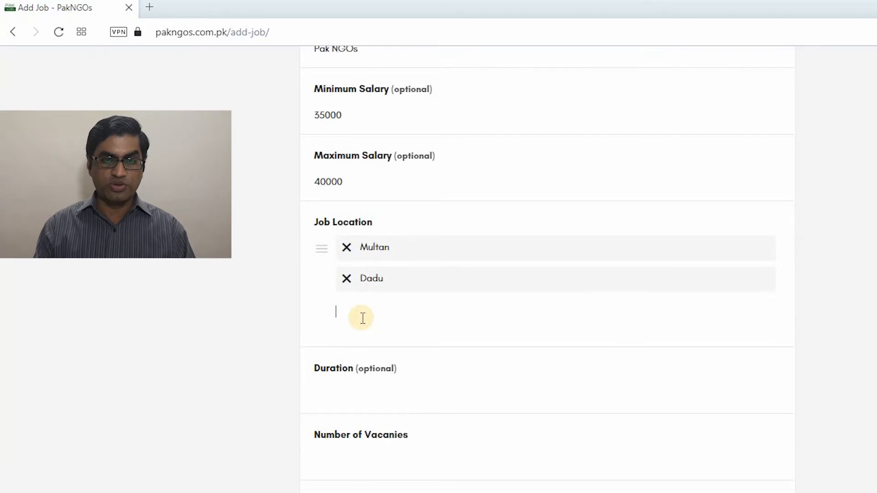
text(Mar)
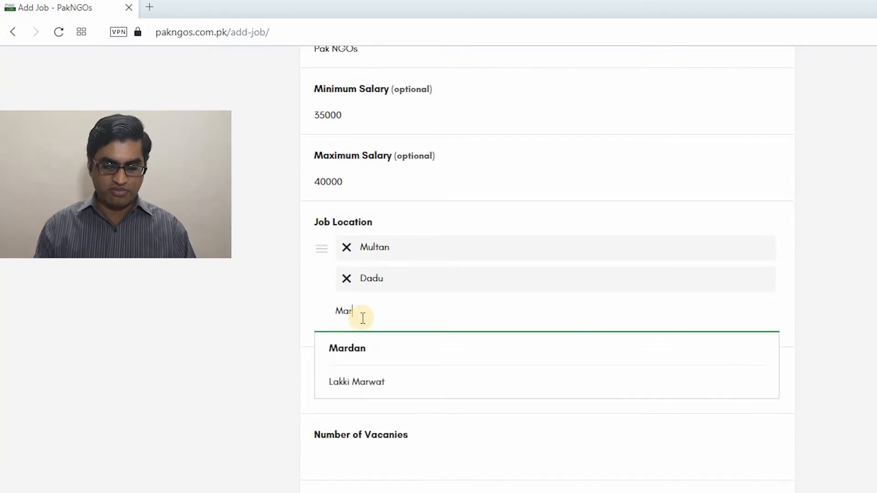
key(Return)
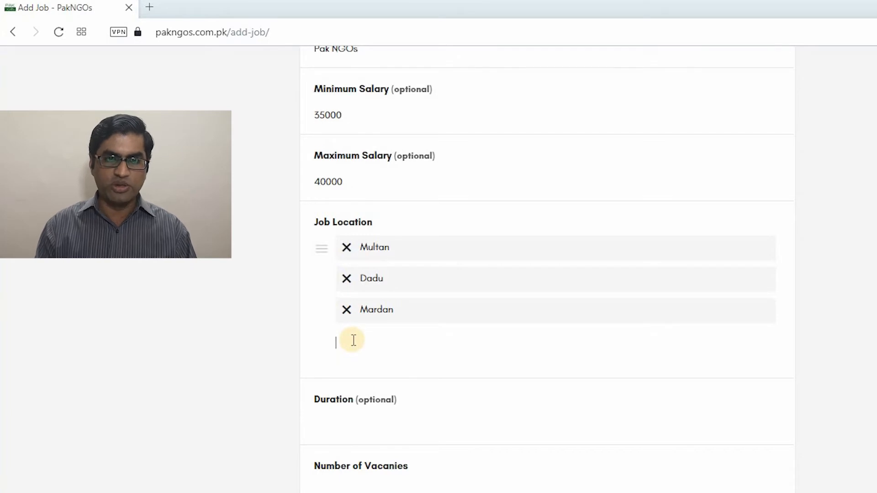
text(sib)
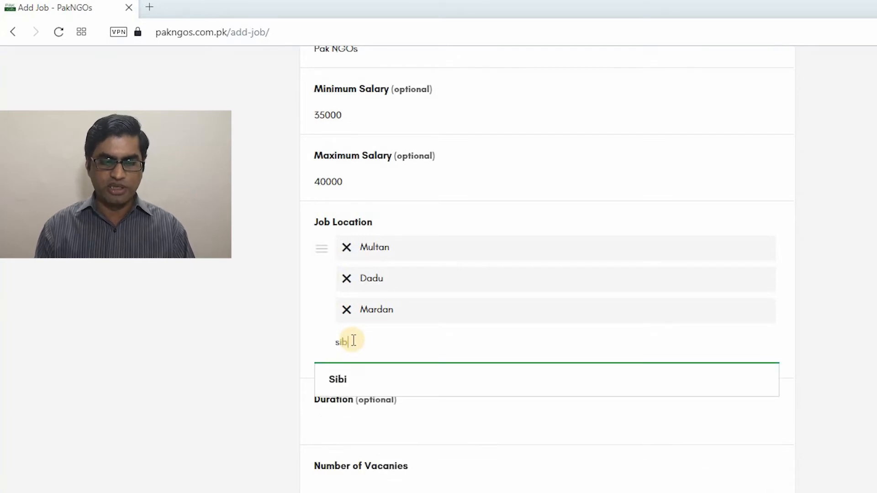
key(Return)
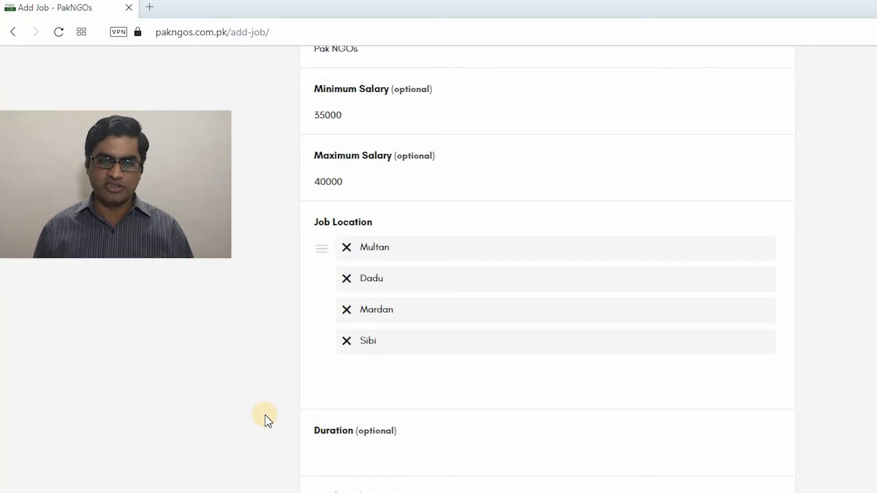
scroll(264, 415, down, 4)
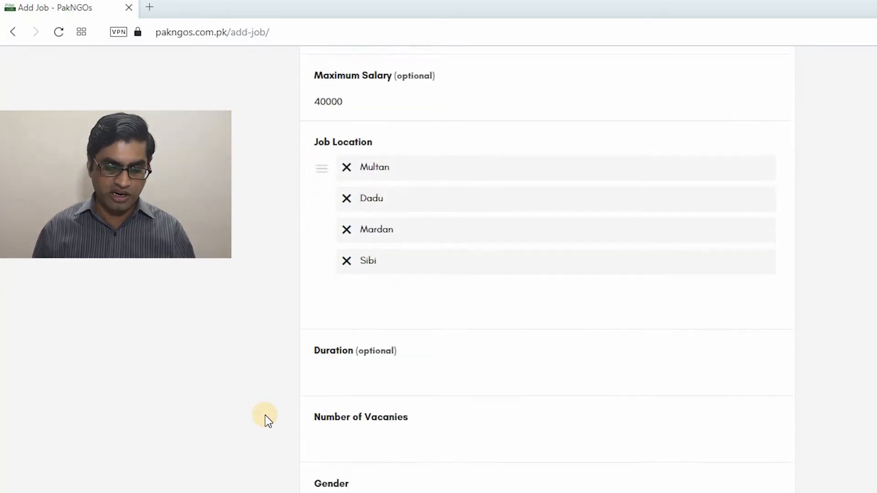
Enter '6 Months' as the duration and 8 as the number of vacancies
click(346, 268)
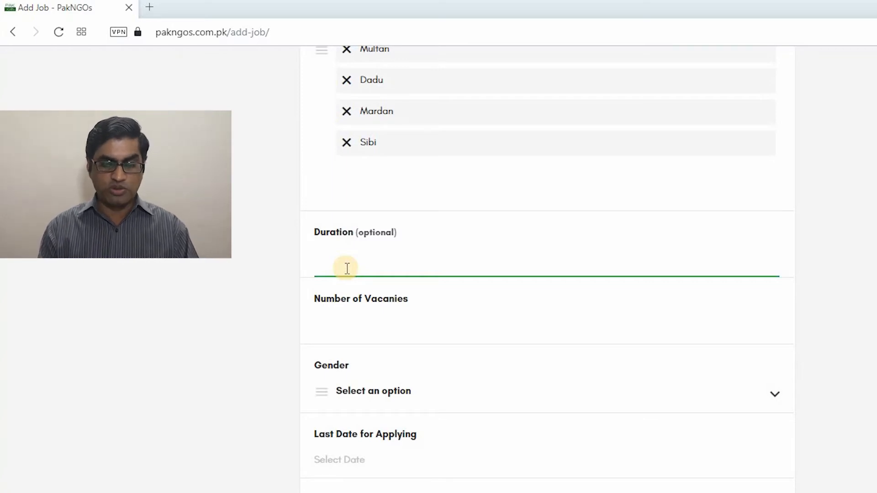
text(6)
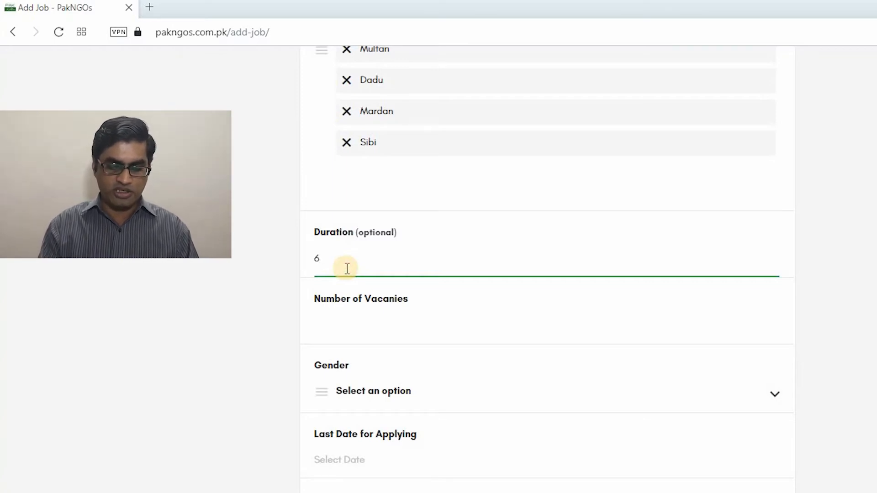
text( Months)
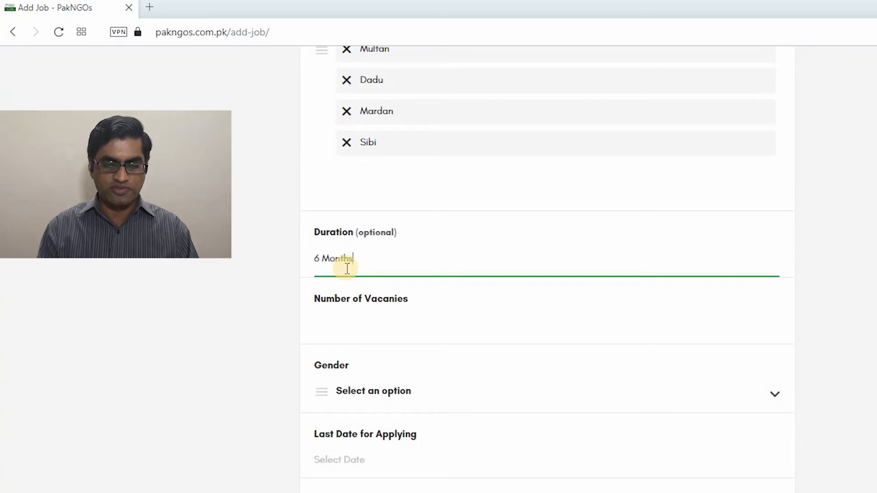
click(343, 334)
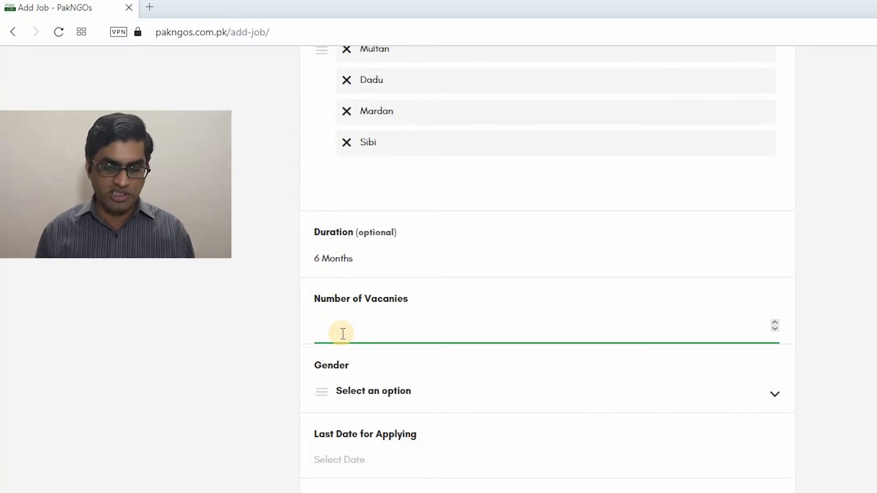
text(8)
click(278, 360)
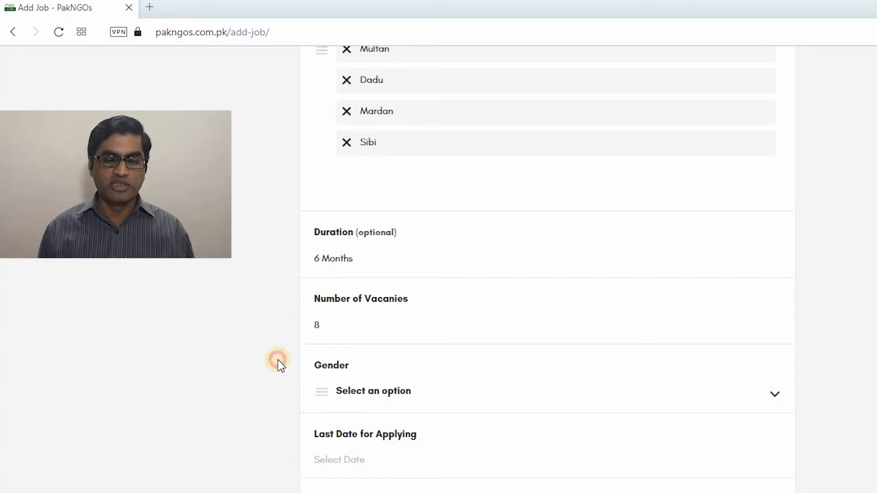
scroll(278, 360, down, 3)
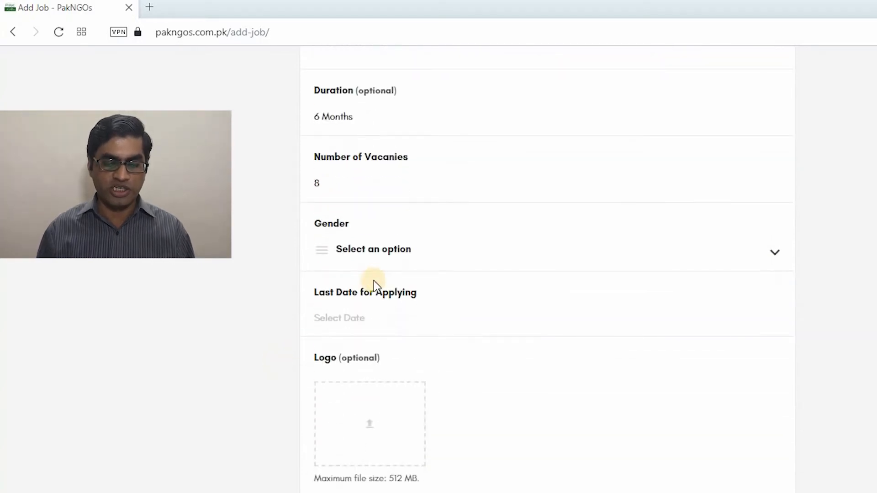
Choose Both in the Gender dropdown
click(369, 254)
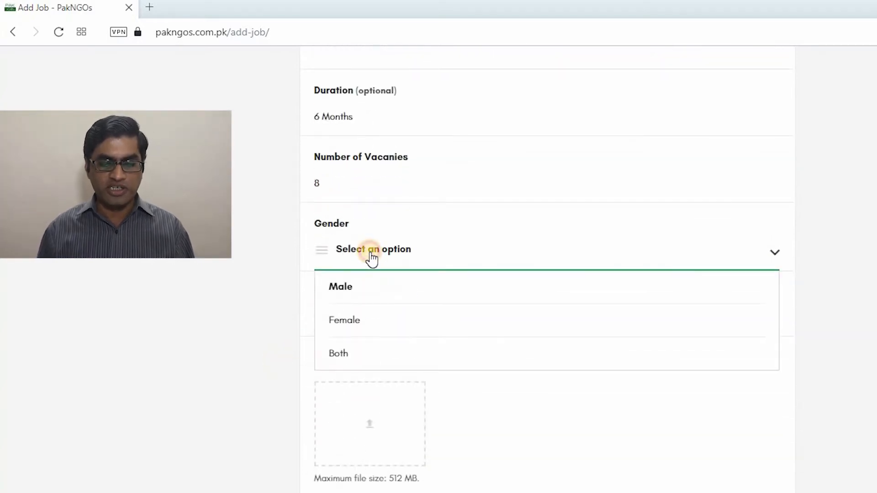
click(346, 354)
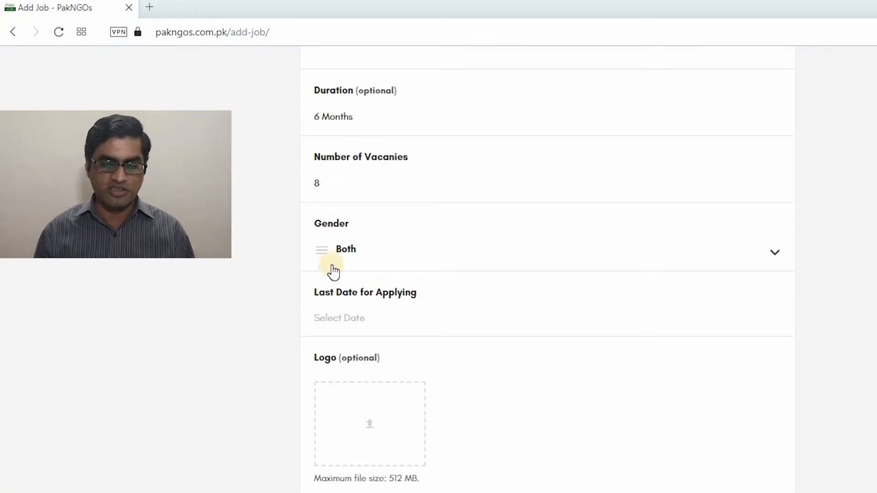
click(343, 252)
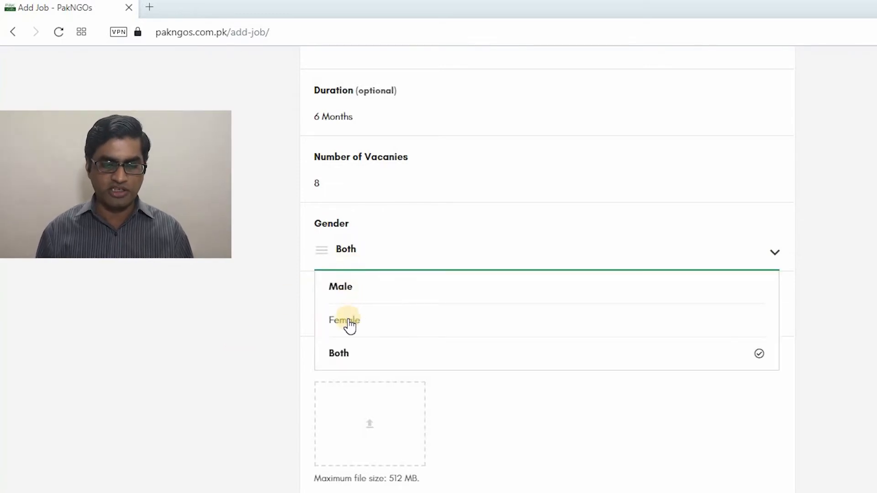
click(343, 356)
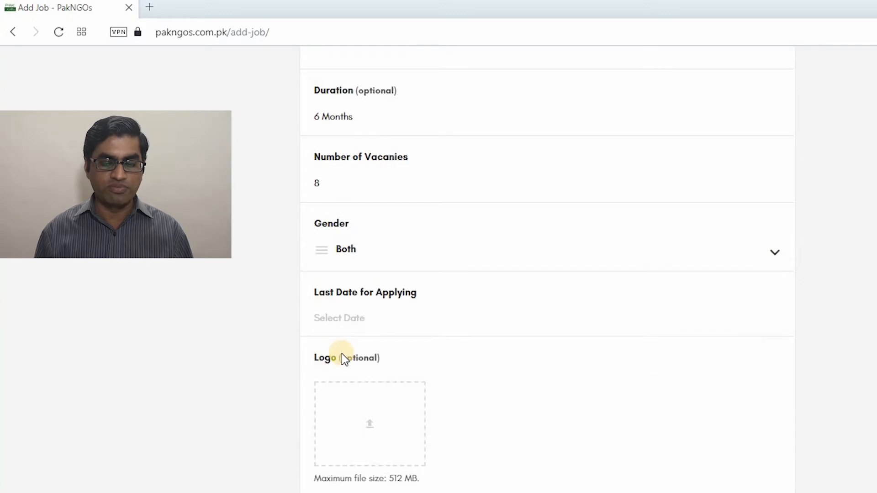
scroll(271, 348, down, 3)
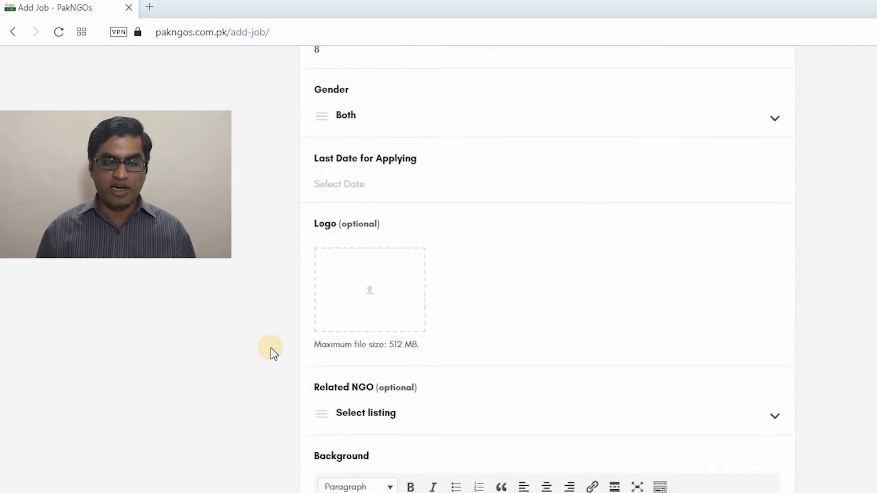
Pick 06 June 2021 from the calendar as the Last Date for Applying
click(344, 181)
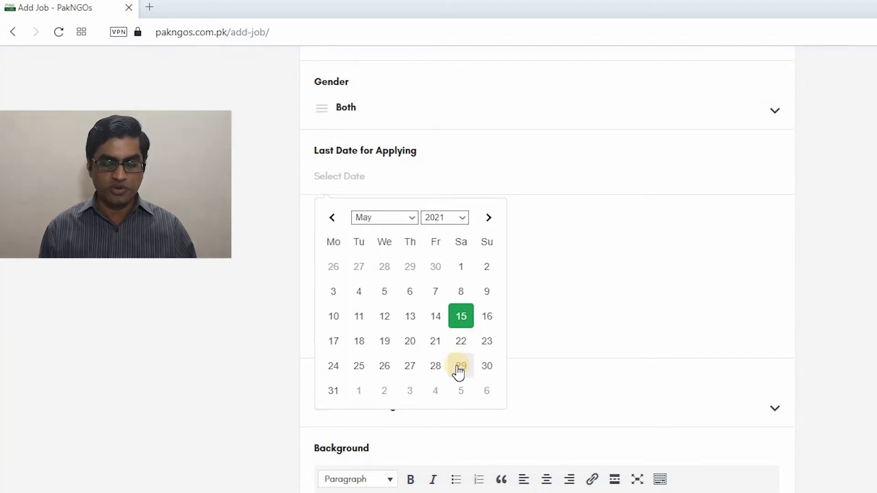
click(489, 218)
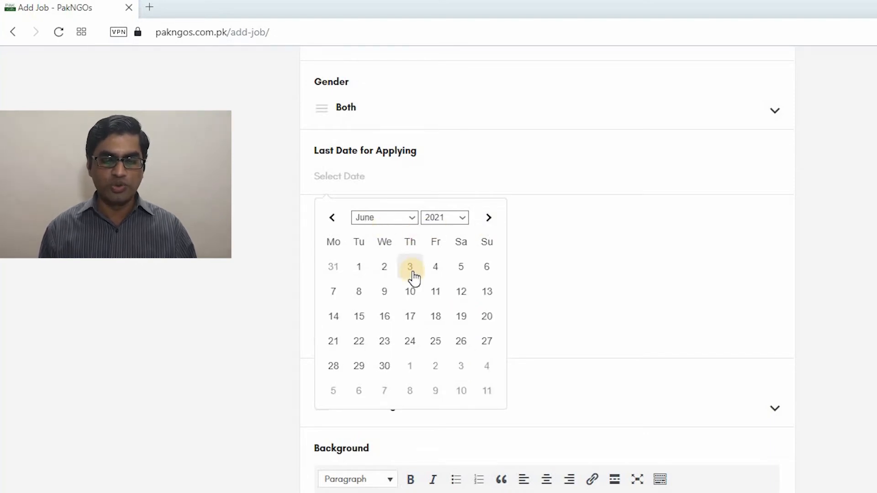
click(487, 269)
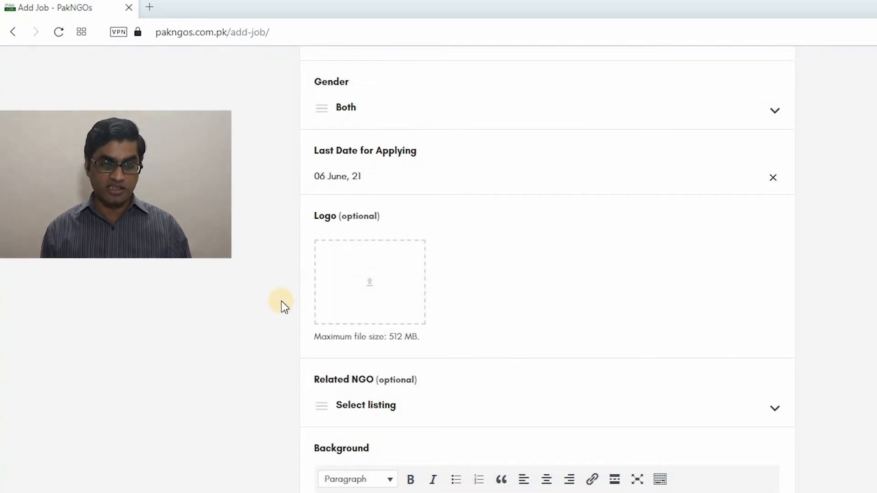
Search the Related NGO list for 'Pak NGOs' and select Pak NGOs - PNGOs (Test Post)
scroll(281, 300, down, 3)
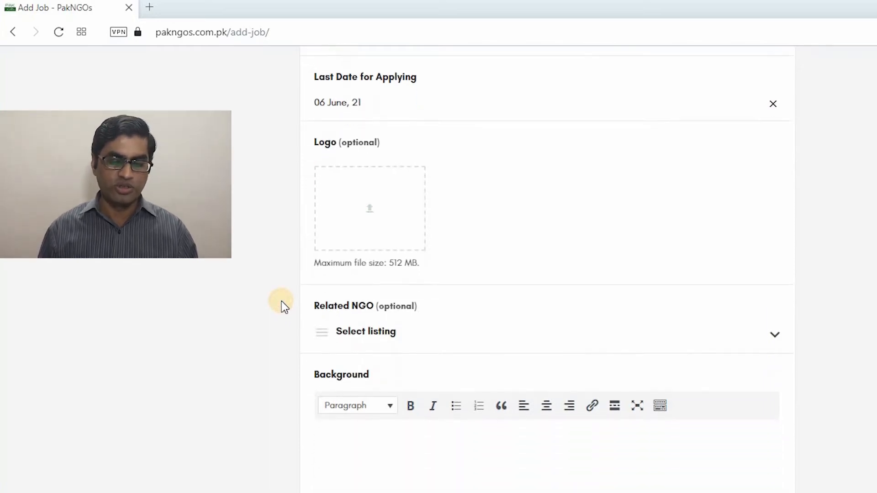
scroll(281, 300, down, 2)
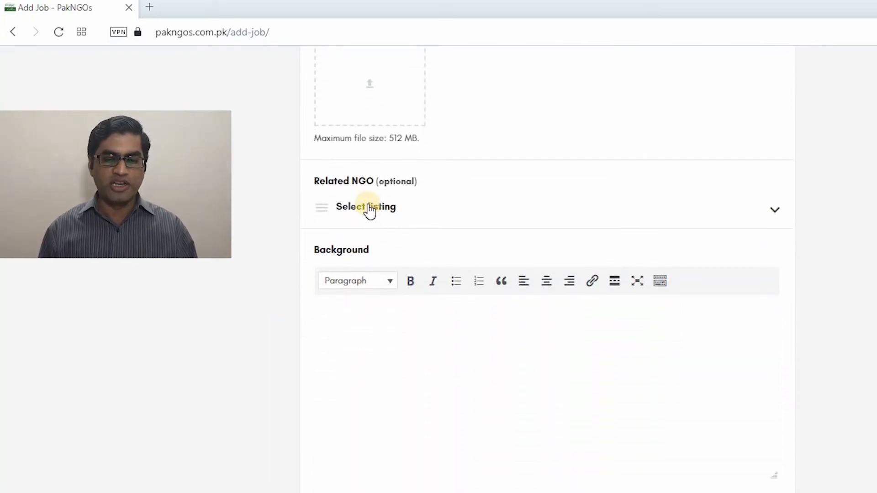
click(368, 210)
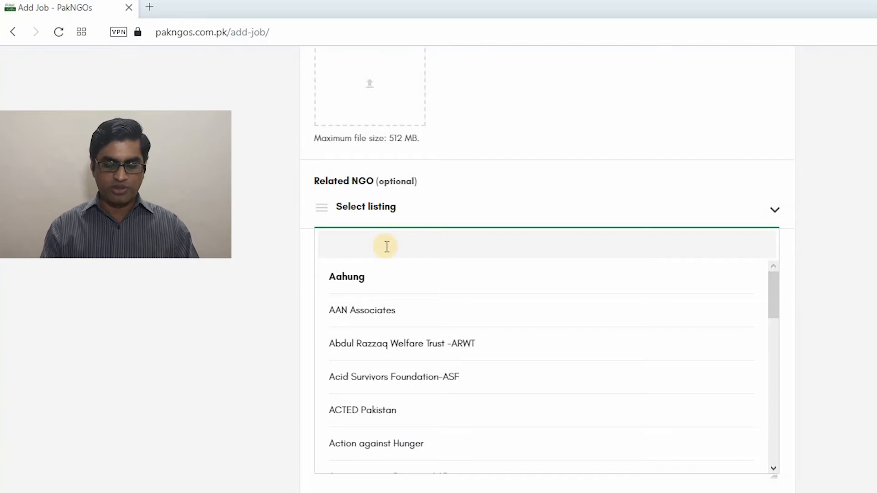
text(Pa)
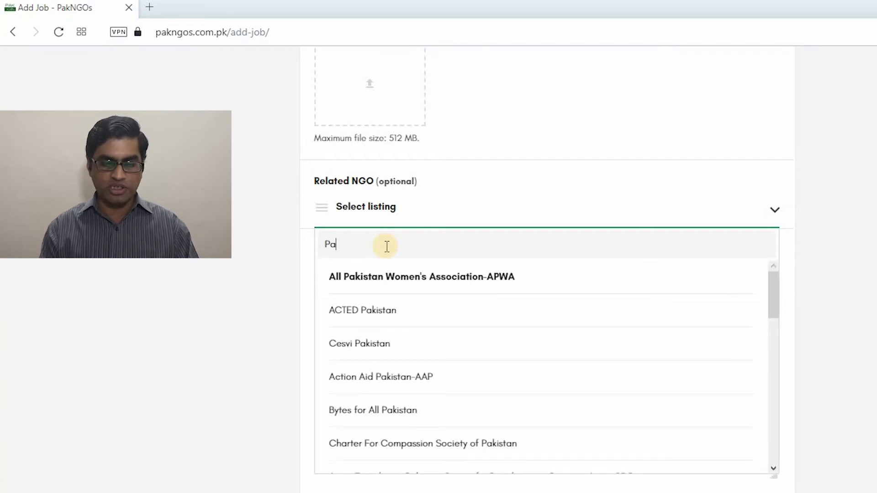
text(k)
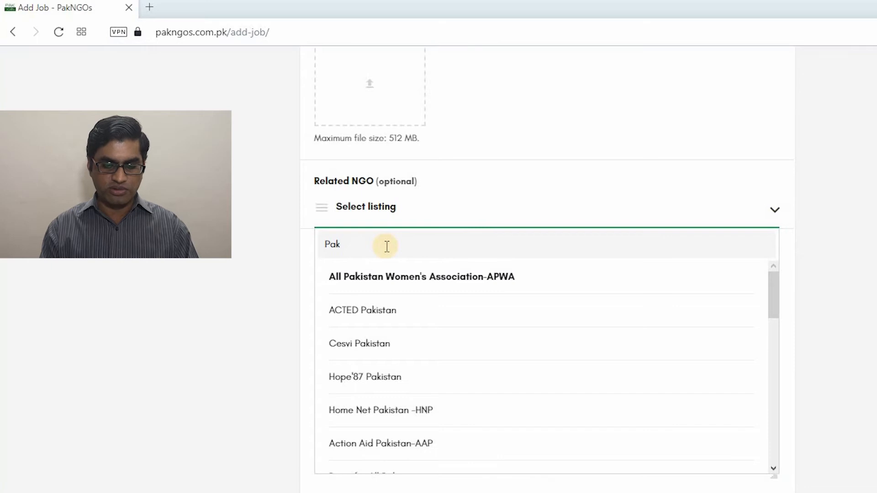
text( N)
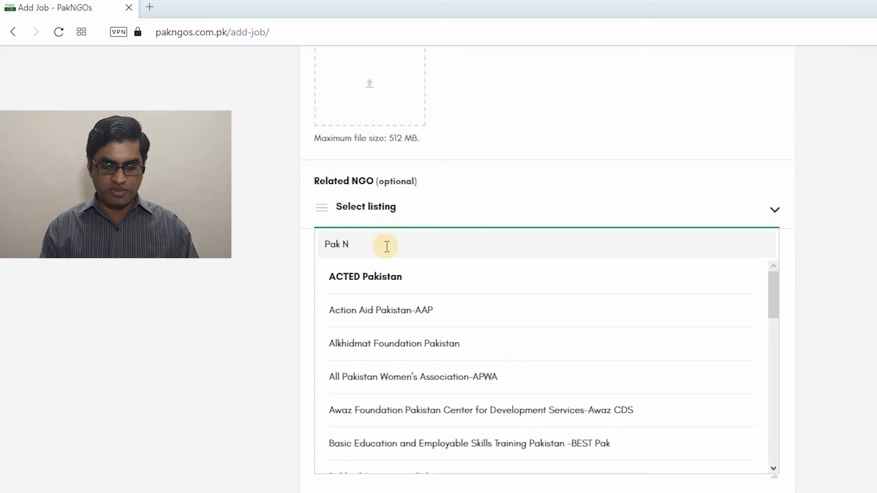
text(gos)
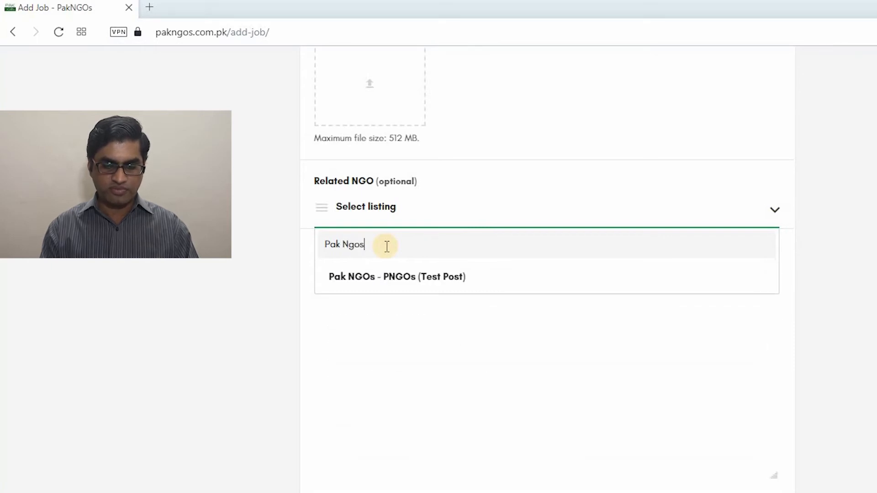
click(369, 287)
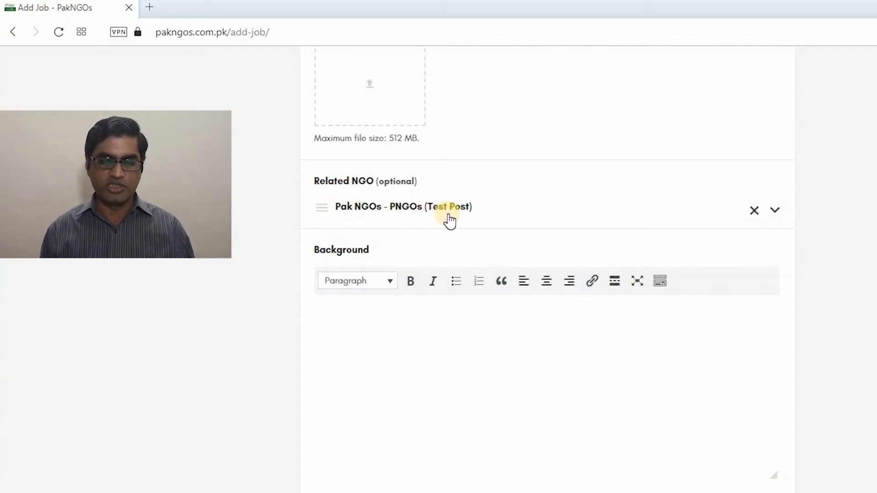
click(751, 213)
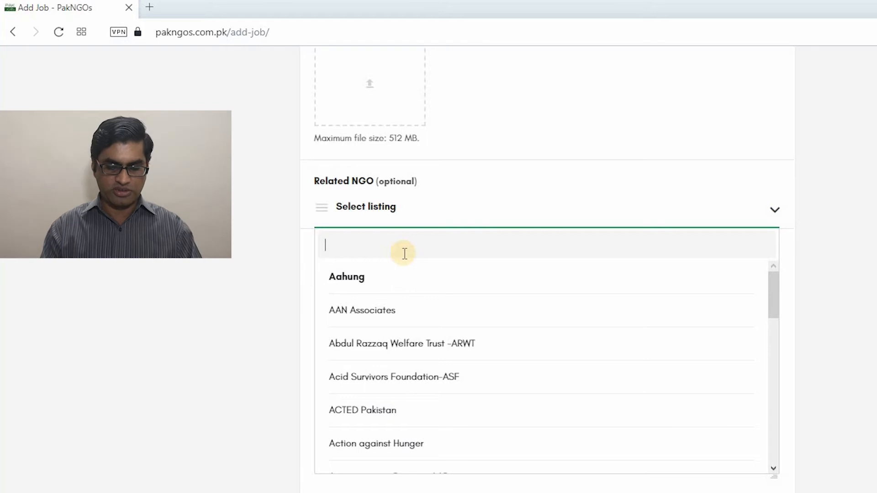
text(Awar)
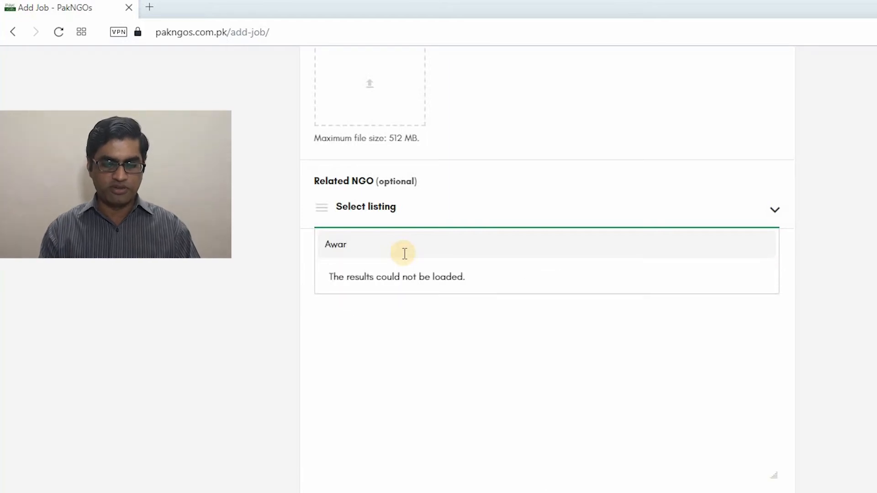
text(e)
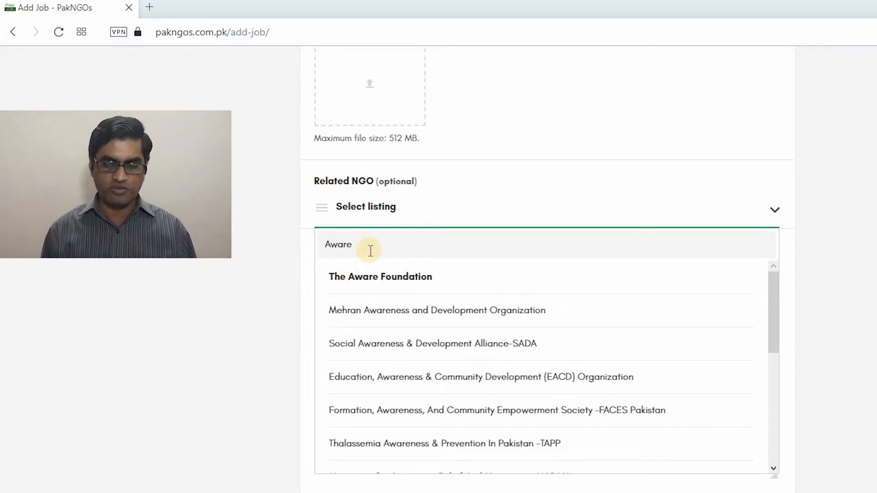
key(BackSpace)
key(BackSpace)
key(BackSpace)
key(BackSpace)
key(BackSpace)
text(P)
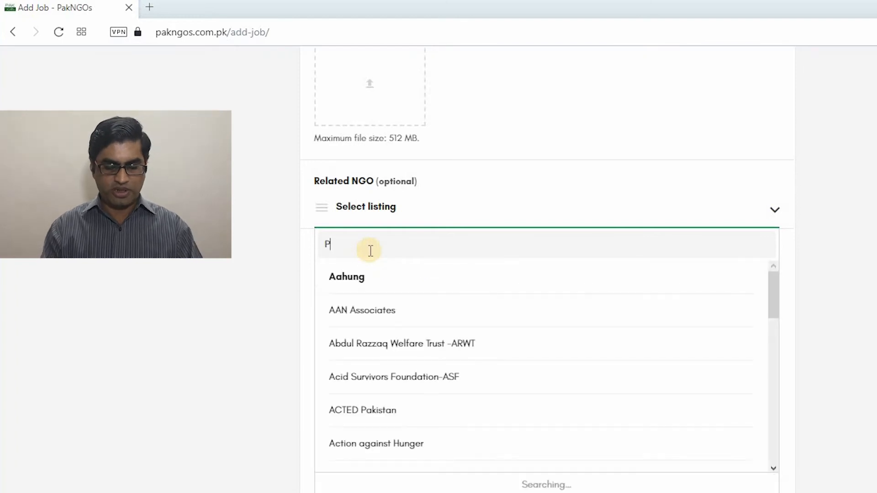
text(ak NGOs)
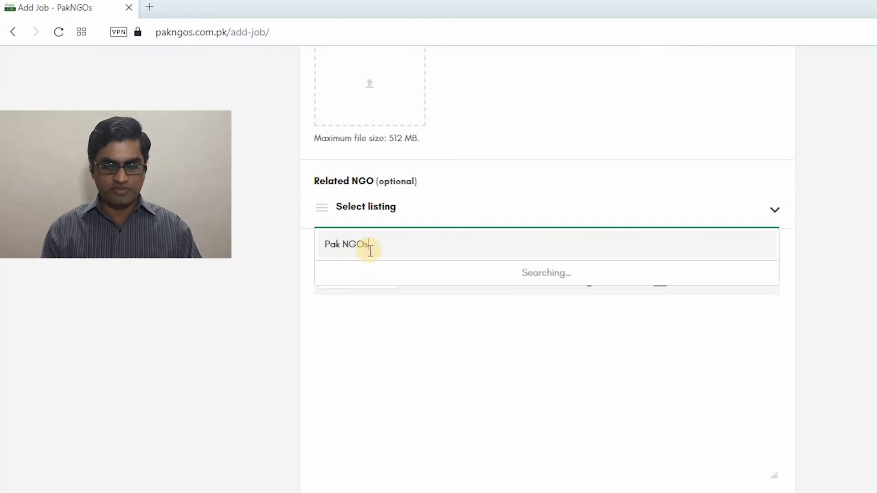
click(386, 279)
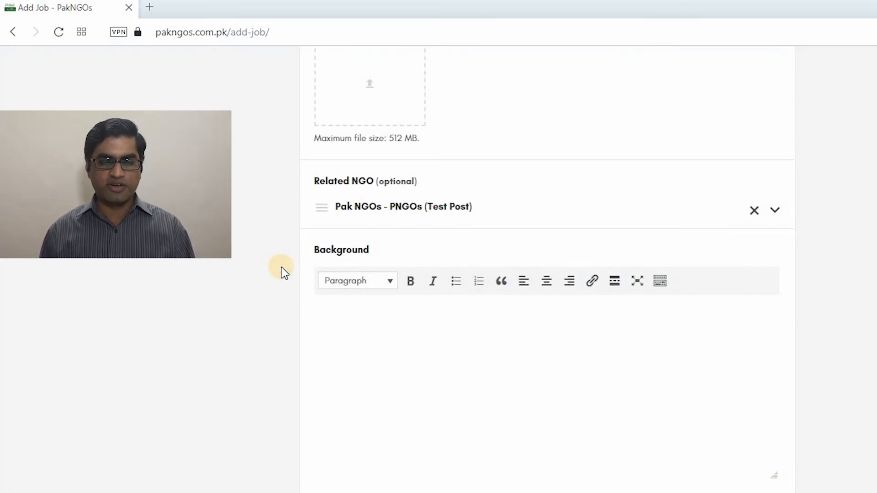
Put the cursor in the empty Background editor, then switch to the Social MObilization Word document
scroll(282, 270, down, 1)
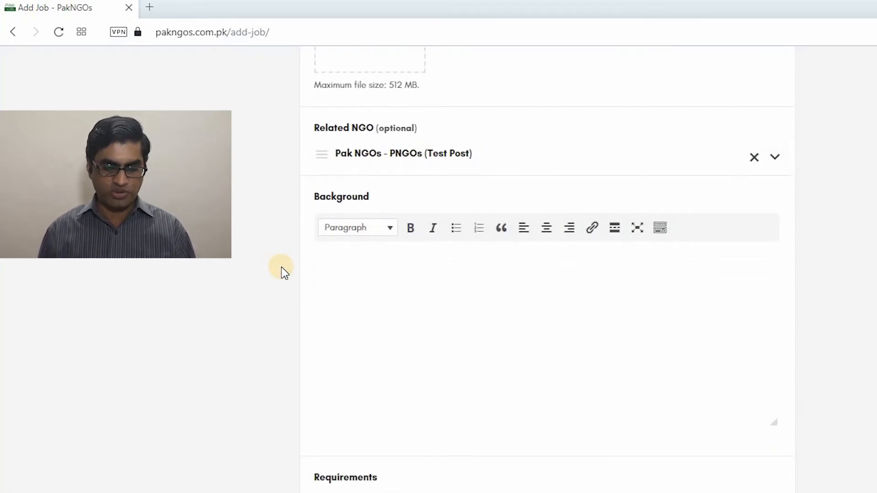
click(378, 276)
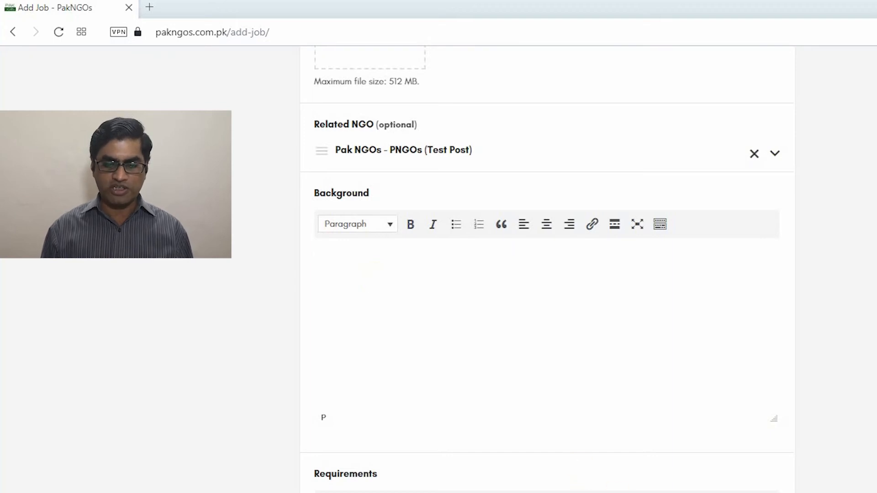
key(alt+Tab)
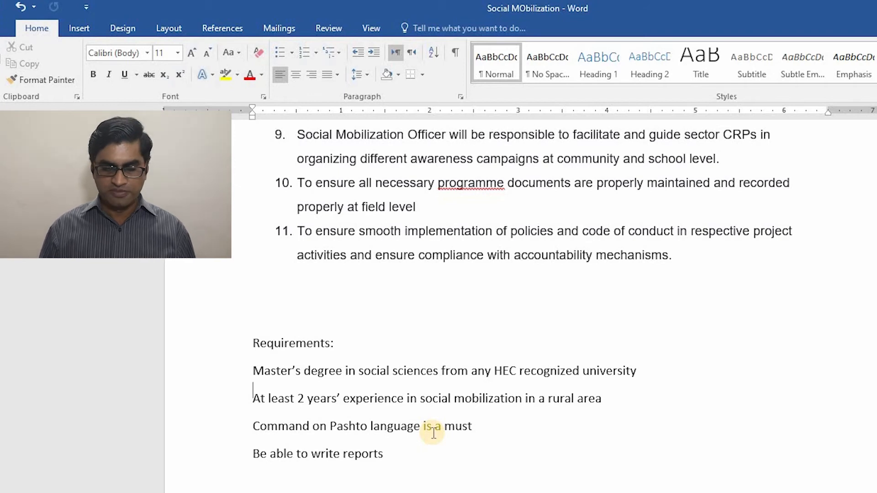
Copy the description from 'Under the supervision' through duty 11 and return to the browser
key(Up)
key(Up)
key(Up)
key(Up)
key(Up)
key(Up)
key(Up)
key(Up)
key(Up)
key(Up)
key(Up)
key(Up)
key(Up)
key(Up)
key(Up)
key(Up)
key(Up)
key(Up)
key(Up)
key(Up)
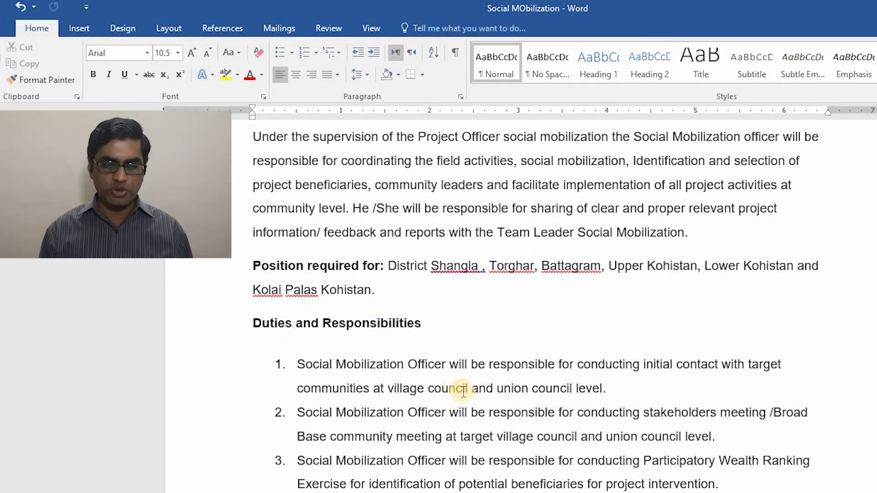
click(468, 462)
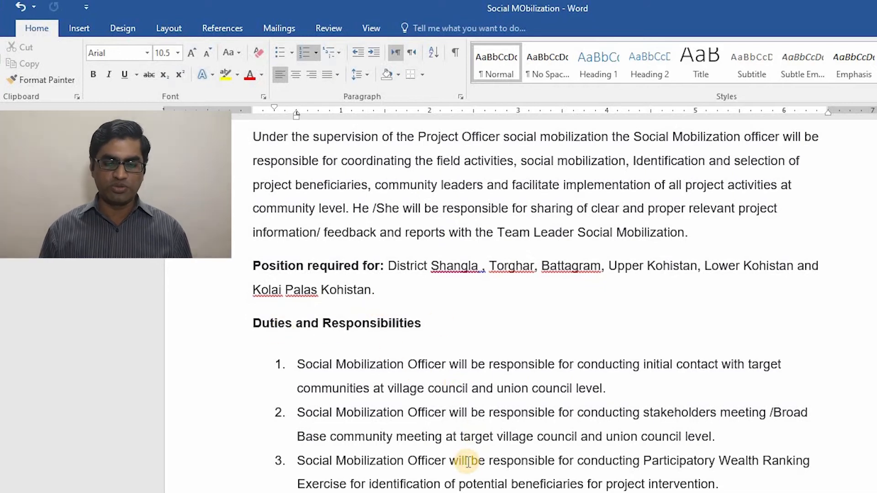
key(Down)
key(Down)
key(Down)
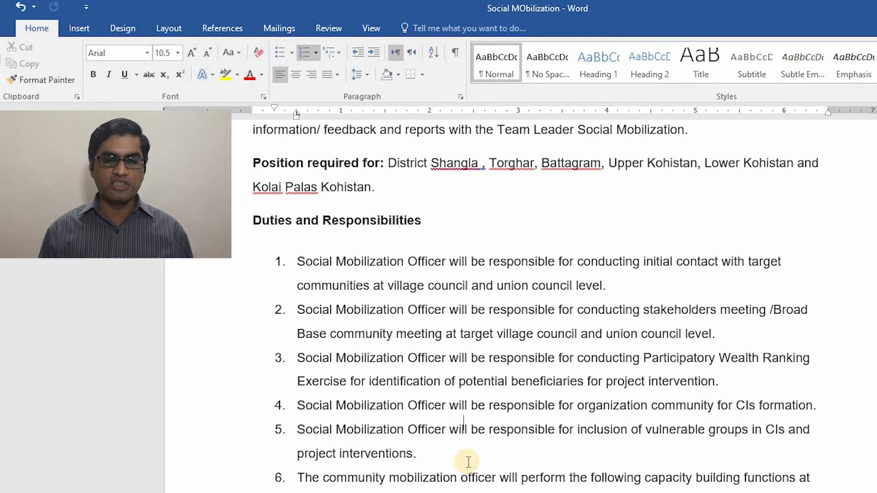
key(Up)
key(Up)
key(Up)
key(Up)
key(Up)
key(Up)
key(Up)
key(Up)
key(Up)
key(Up)
key(Up)
key(Up)
key(Up)
key(Up)
key(Up)
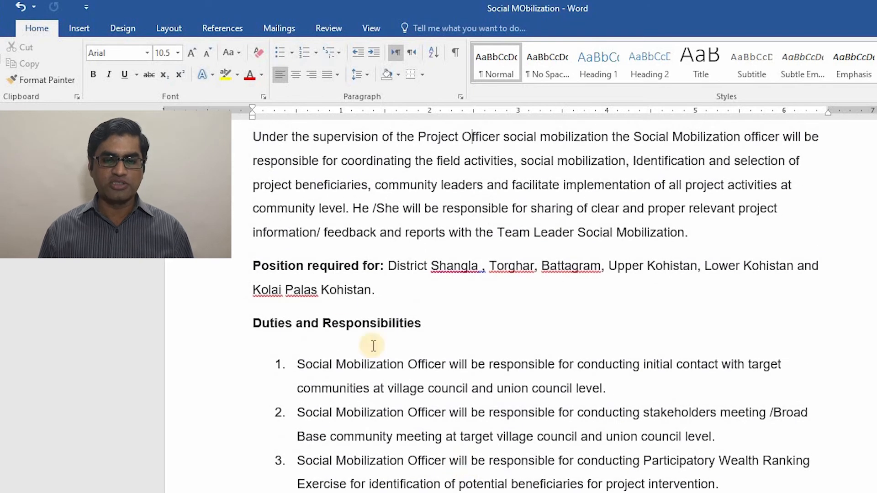
click(250, 134)
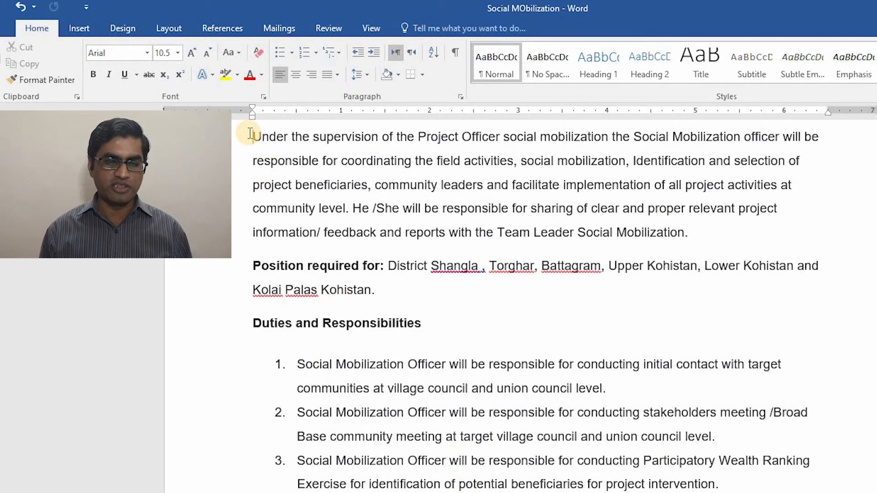
key(shift+Down)
key(shift+Down)
key(shift+Down)
key(shift+Down)
key(shift+Down)
key(shift+Down)
key(shift+Down)
key(shift+Down)
key(shift+Down)
key(shift+Down)
key(shift+Down)
key(shift+Down)
key(shift+Down)
key(shift+Down)
key(shift+Down)
key(shift+Down)
key(shift+Down)
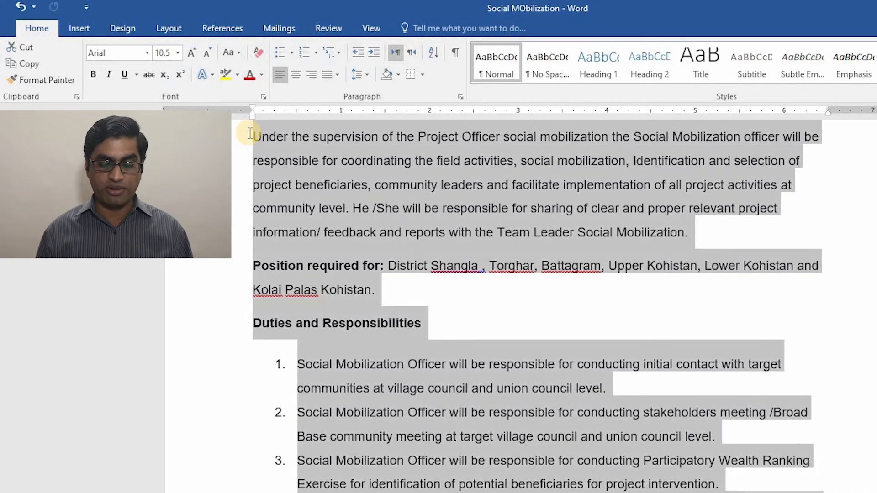
key(shift+Down)
key(shift+Down)
key(shift+Down)
key(shift+Down)
key(shift+Down)
key(shift+Down)
key(shift+Down)
key(shift+Down)
key(shift+Down)
key(shift+Down)
key(shift+Down)
key(shift+Down)
key(shift+Down)
key(shift+Down)
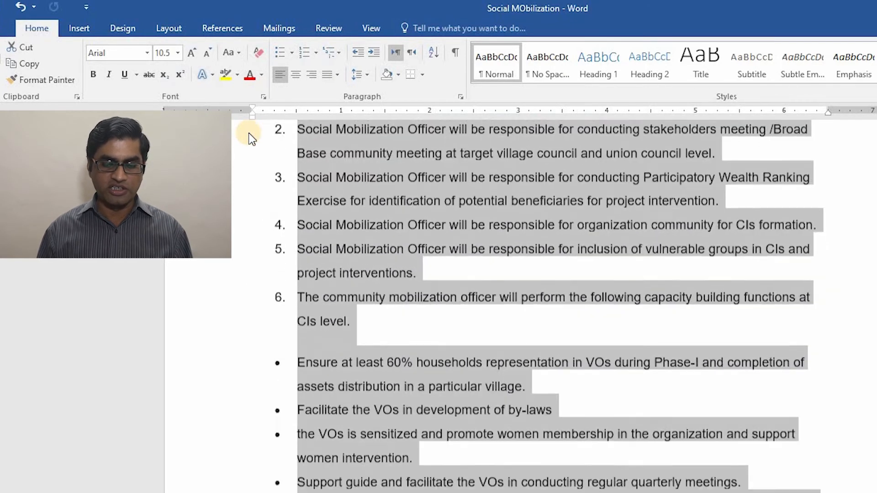
key(shift+Down)
key(shift+Down)
key(shift+Down)
key(shift+Down)
key(shift+Down)
key(shift+Down)
key(shift+Down)
key(shift+Down)
key(shift+Down)
key(shift+Down)
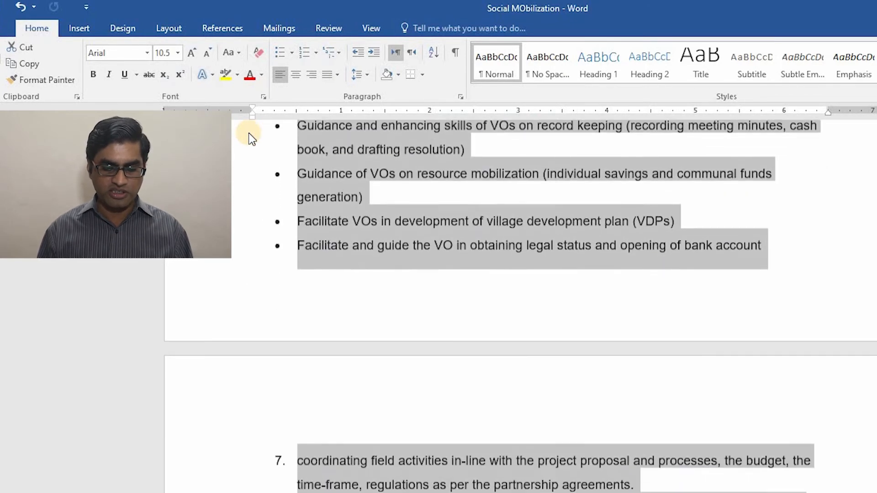
key(shift+Down)
key(shift+Down)
key(shift+Down)
key(shift+Down)
key(shift+Down)
key(shift+Down)
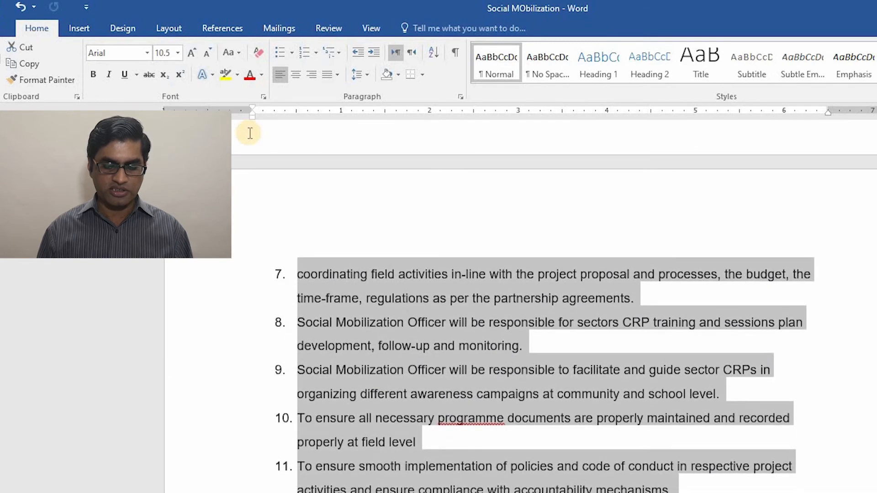
key(shift+Left)
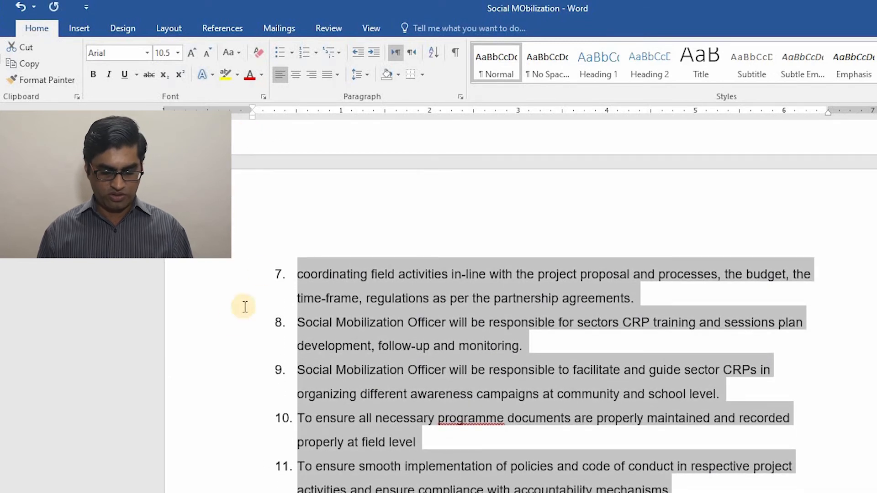
key(alt+Tab)
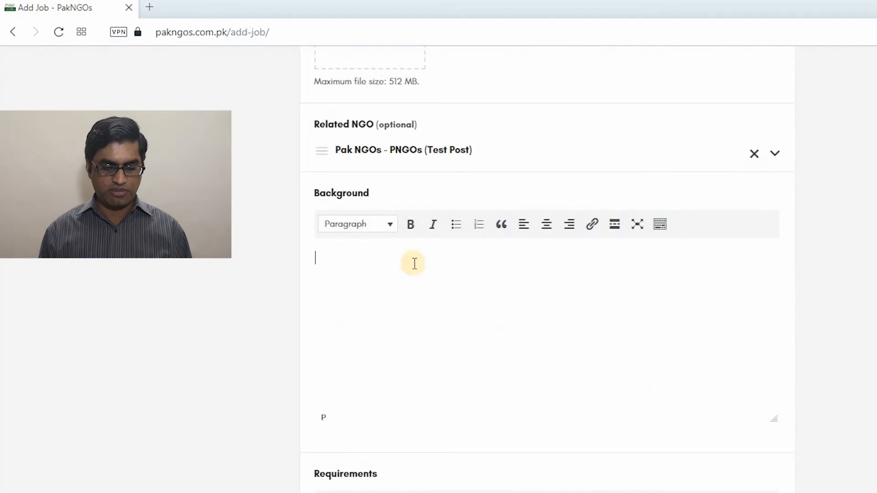
Paste the copied job description into Background, then switch back to the Word document
key(ctrl+v)
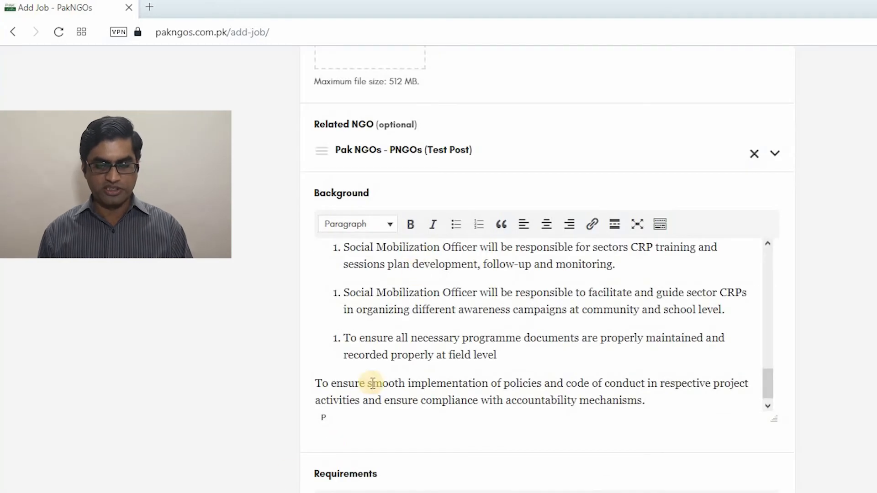
scroll(286, 477, down, 4)
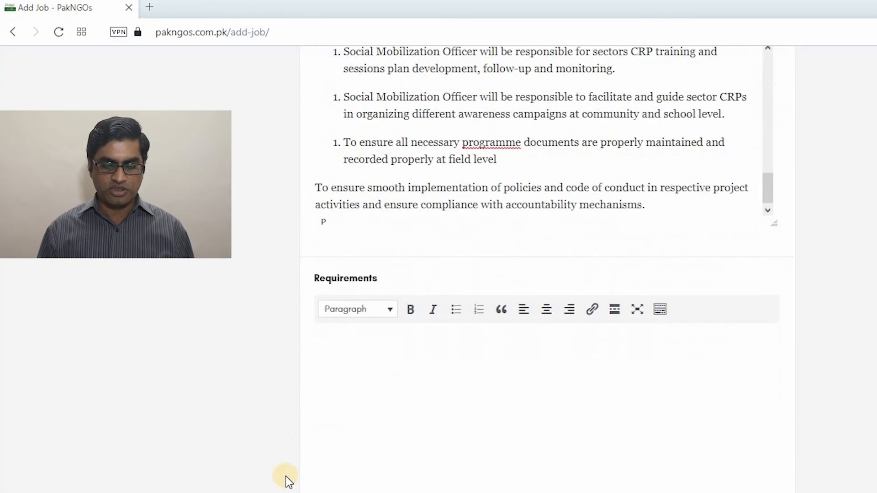
click(387, 417)
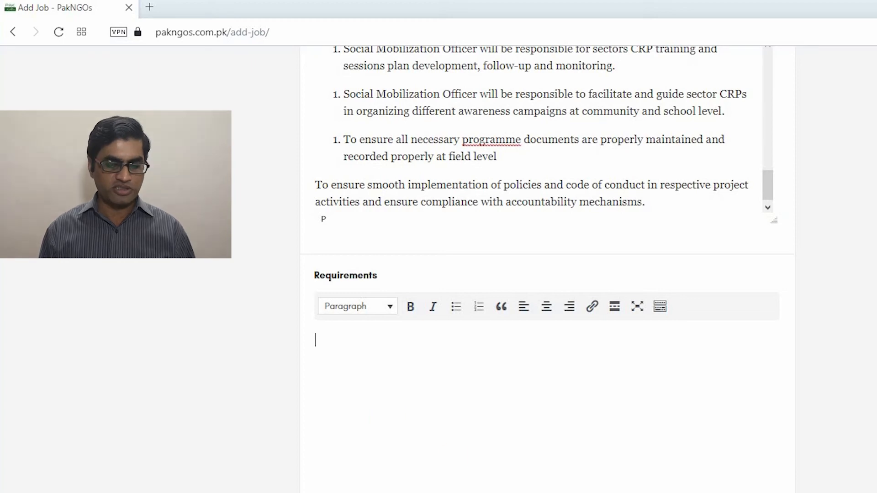
key(alt+Tab)
click(502, 489)
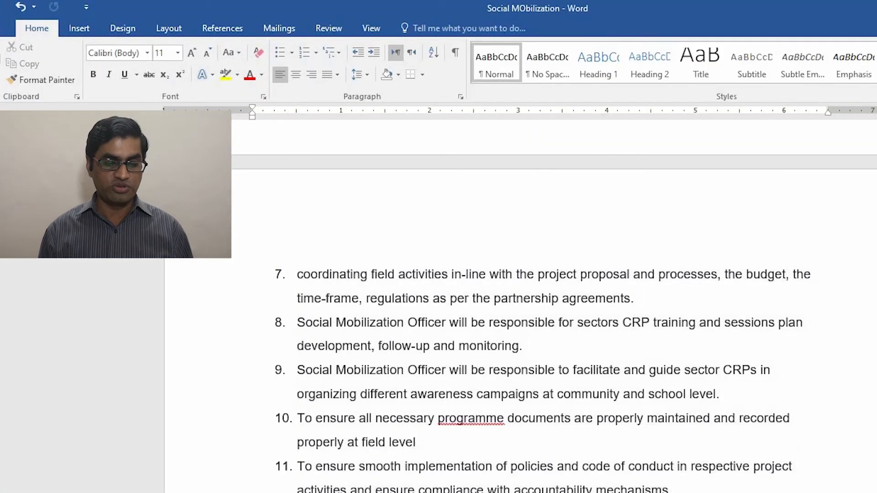
Select and copy the four requirement lines starting at Master's degree, then return to the browser
scroll(502, 320, down, 5)
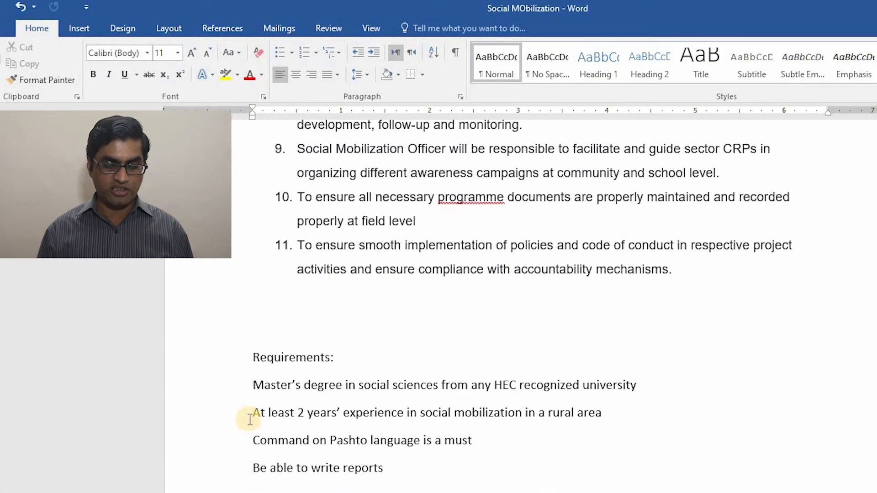
click(251, 384)
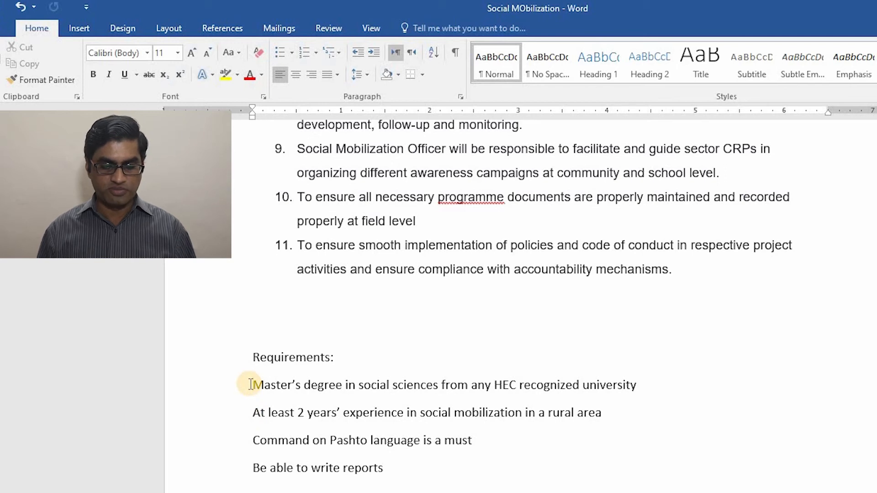
key(Down)
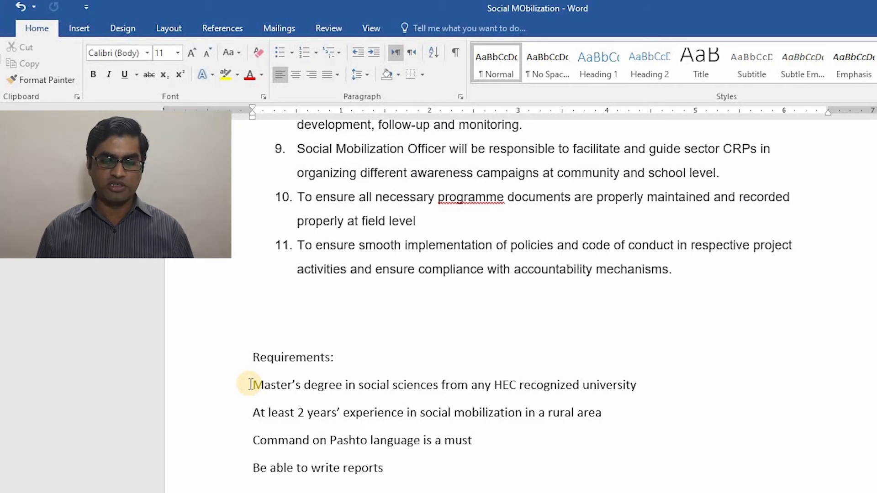
key(Down)
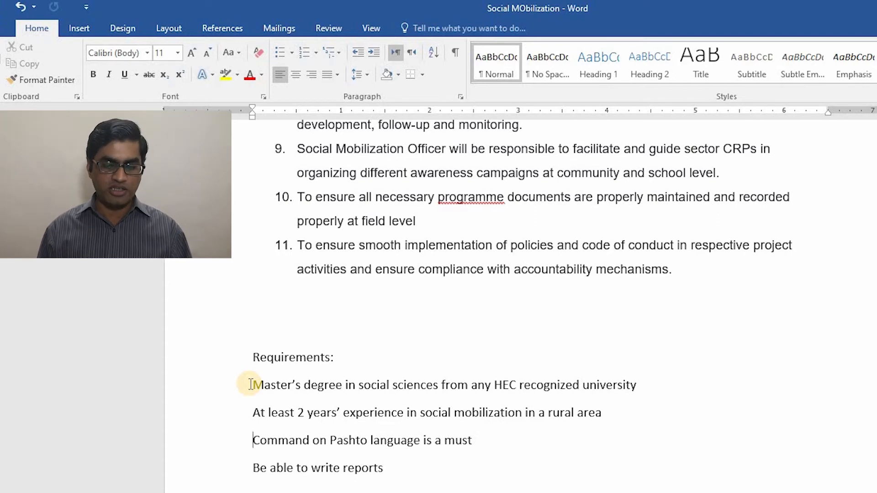
key(Down)
key(Up)
key(Up)
key(Up)
key(Up)
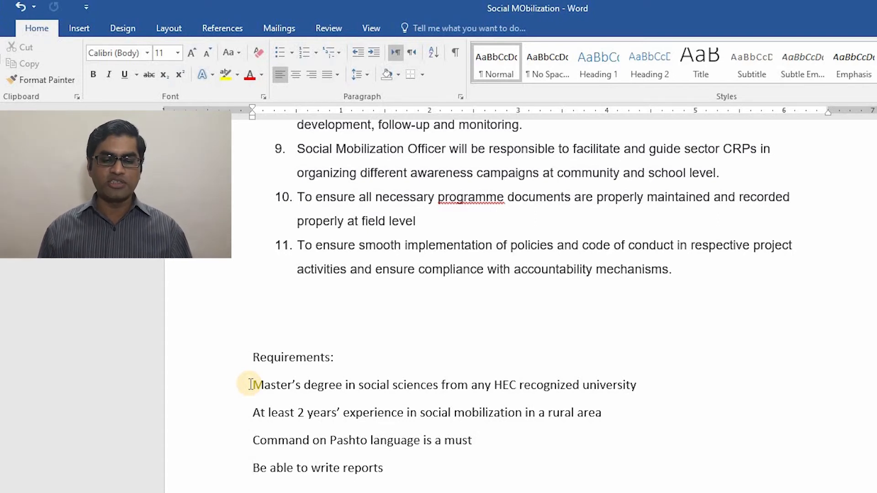
key(Down)
key(shift+Down)
key(shift+Down)
key(shift+Down)
key(shift+Down)
key(ctrl+c)
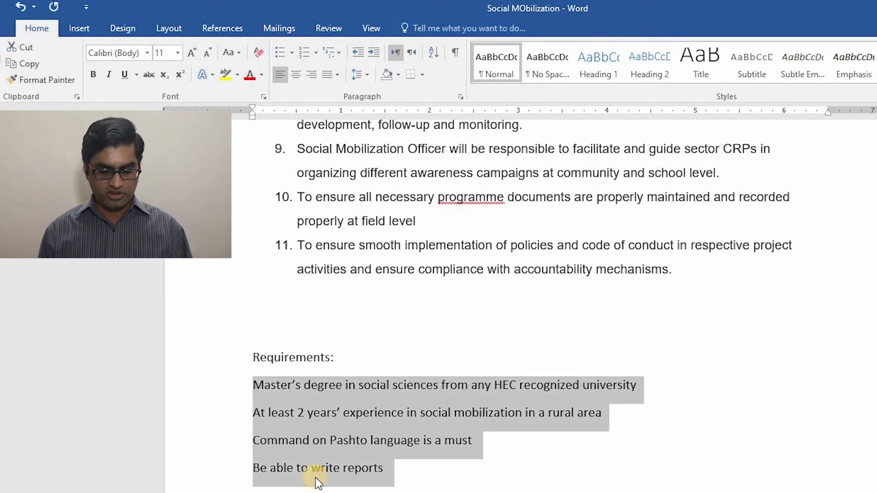
click(333, 492)
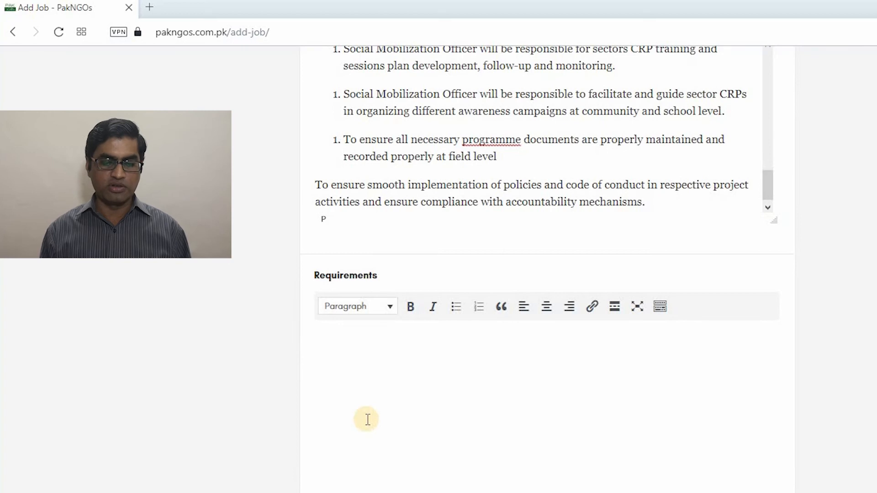
Paste the four requirement lines from Word into the Requirements section
click(368, 420)
key(ctrl+v)
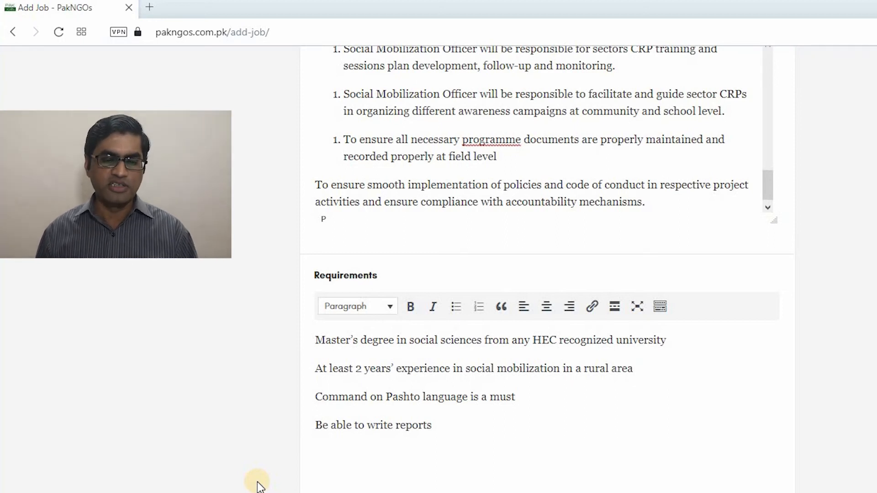
scroll(258, 485, down, 1)
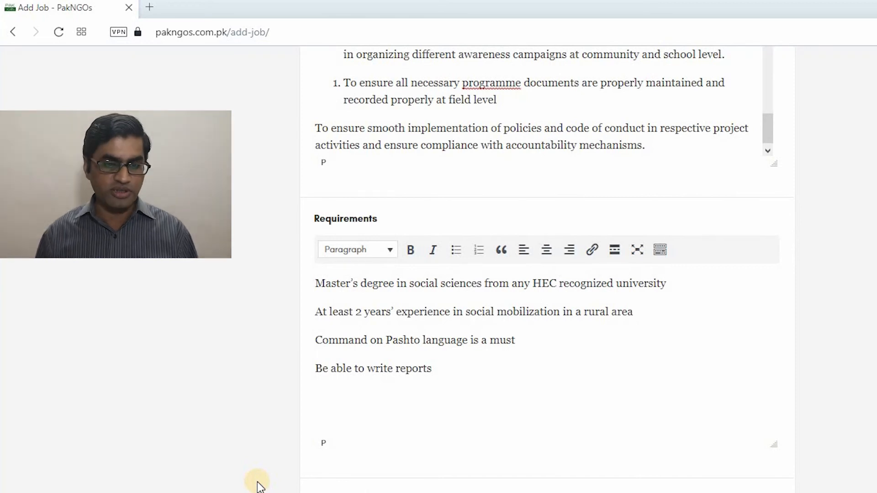
scroll(258, 485, down, 4)
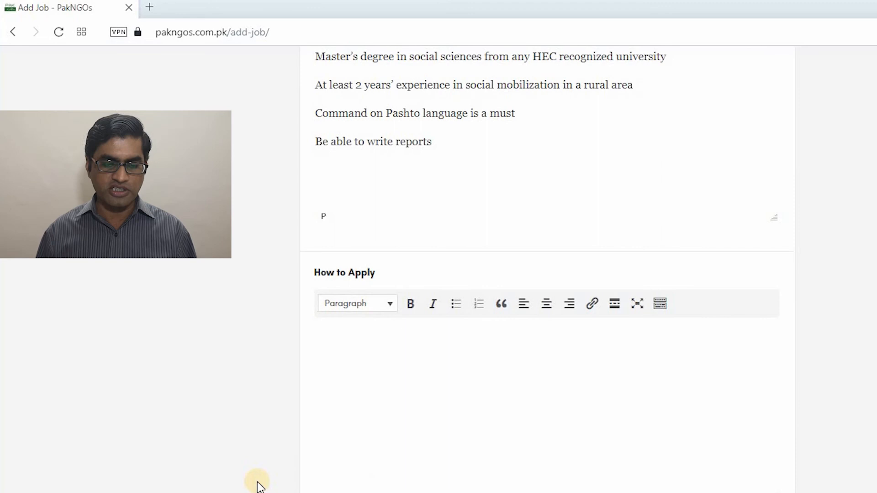
In How to Apply, write 'Send your CV to' the HR e-mail, then 'Apply by clicking on this link:'
click(378, 350)
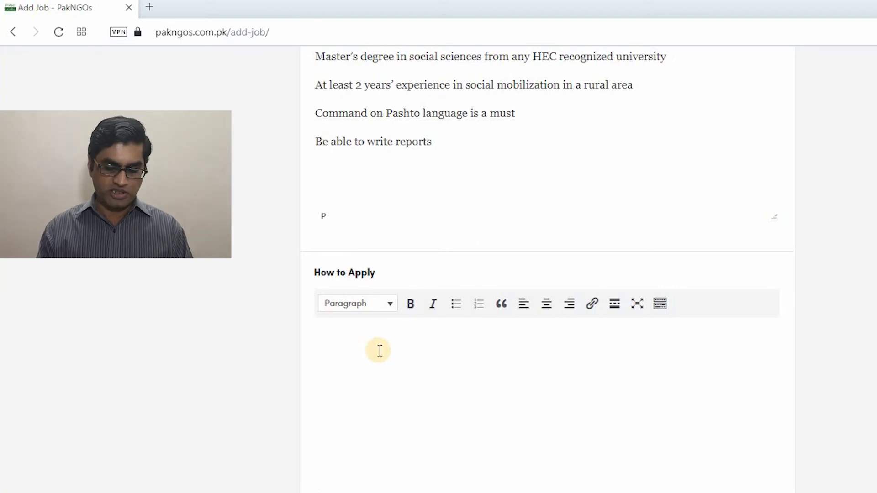
text(Send your )
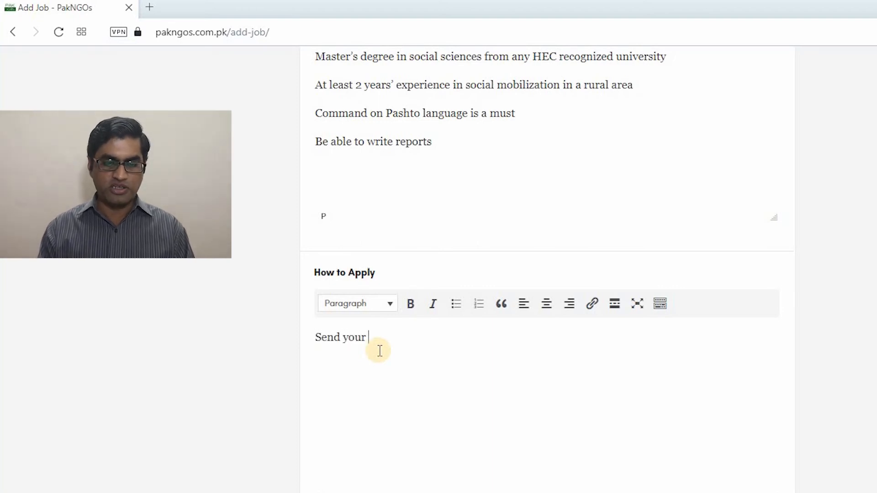
text(CV to )
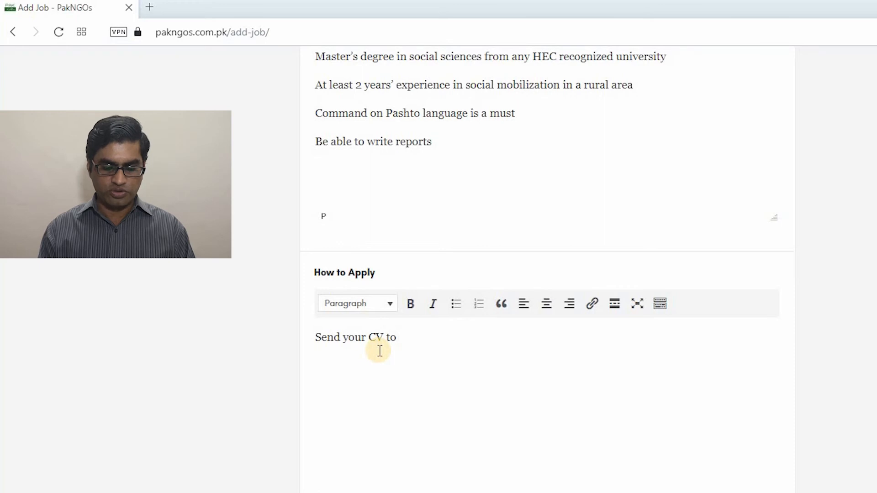
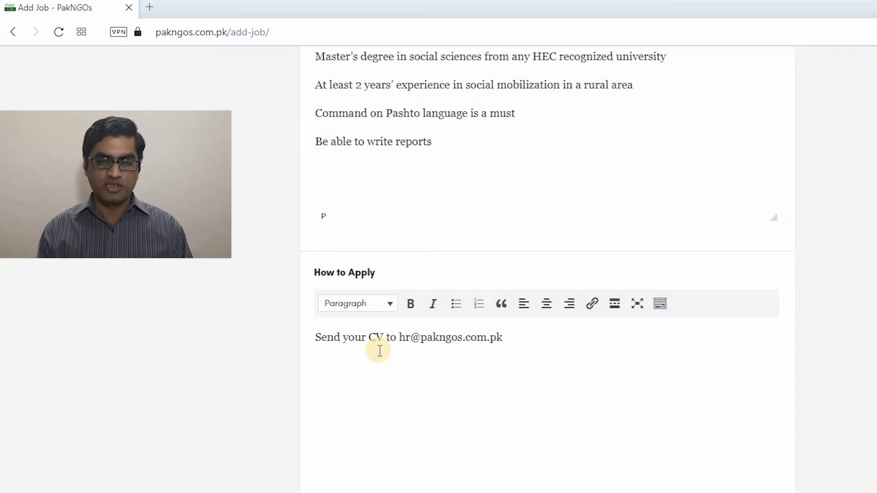
key(Return)
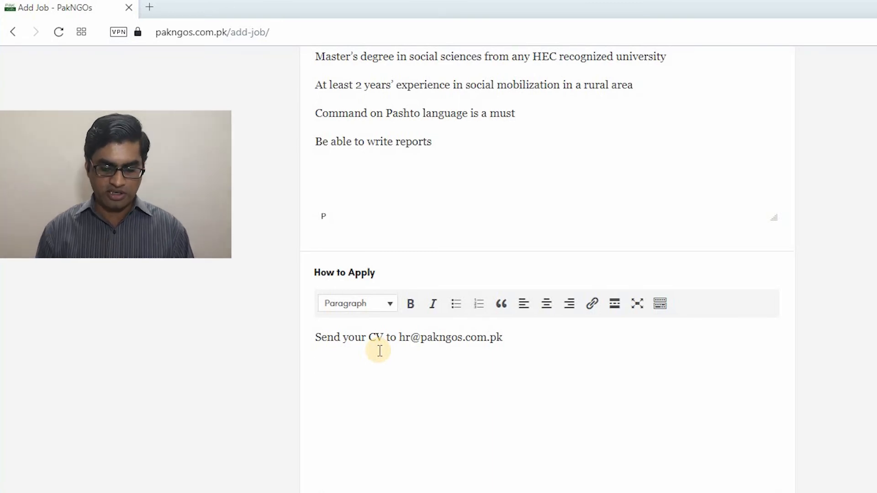
text(Applly by)
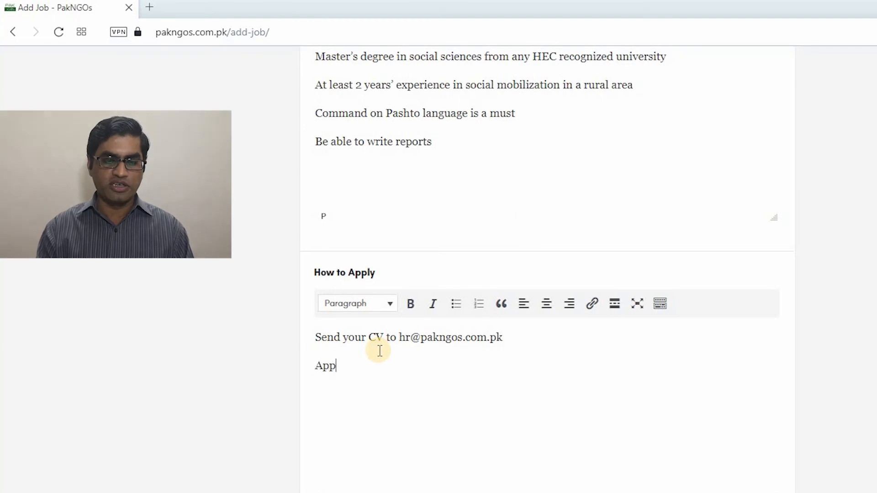
key(BackSpace)
key(BackSpace)
key(BackSpace)
key(BackSpace)
key(BackSpace)
key(BackSpace)
key(BackSpace)
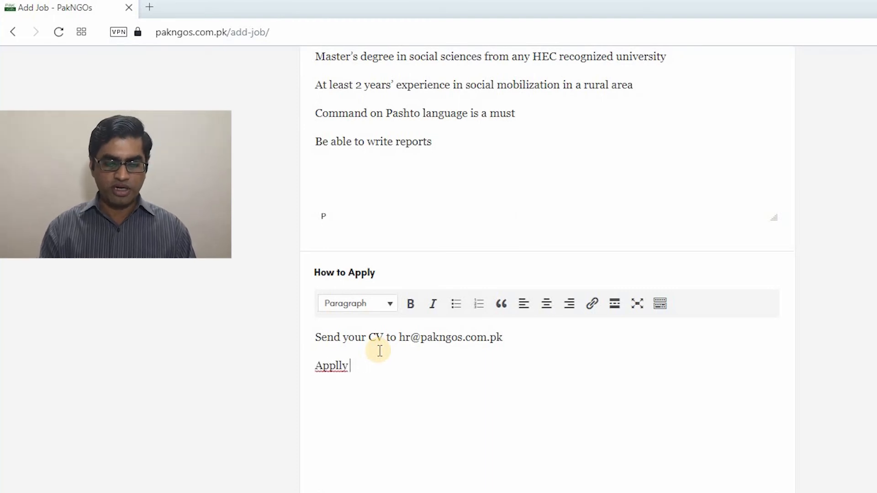
text(ly by click)
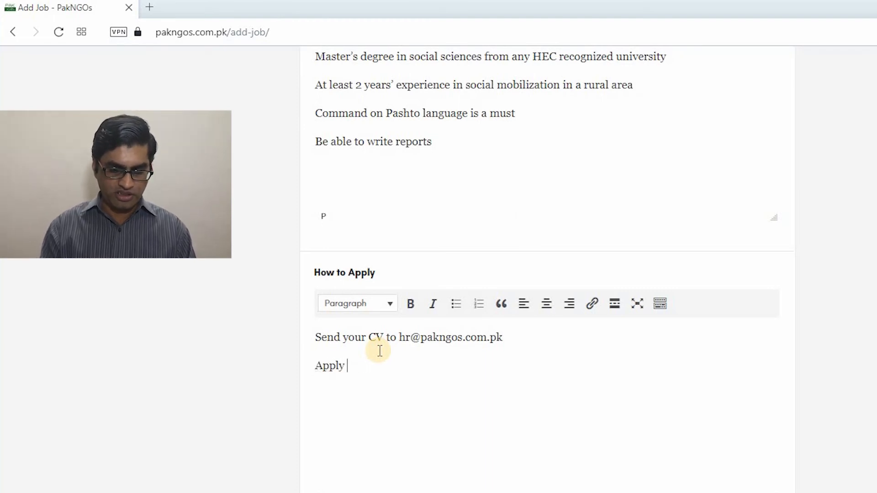
text(ing on this link)
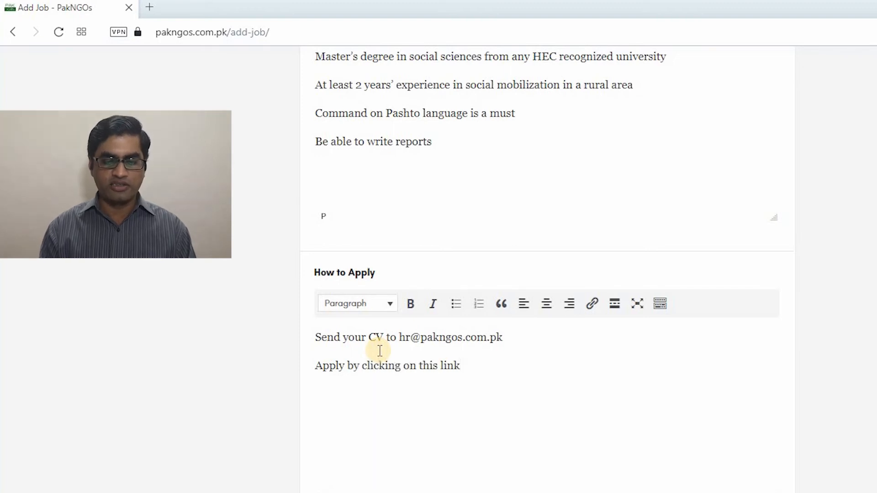
text(:)
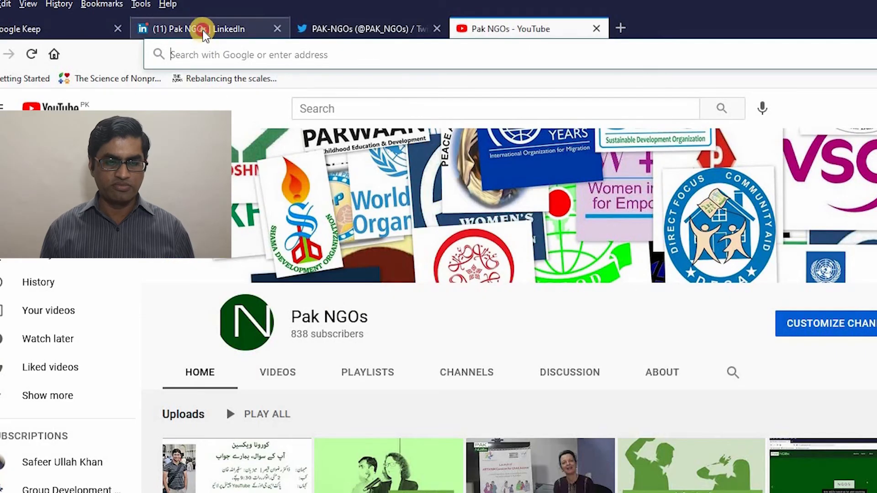
Copy the PakNGOs LinkedIn profile URL and place it on its own line below the link sentence
click(205, 30)
click(227, 54)
key(ctrl+c)
key(BackSpace)
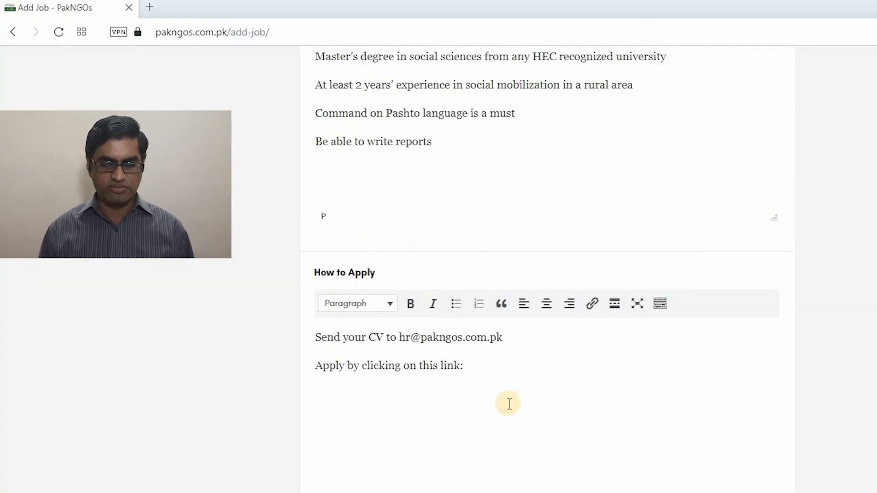
key(ctrl+v)
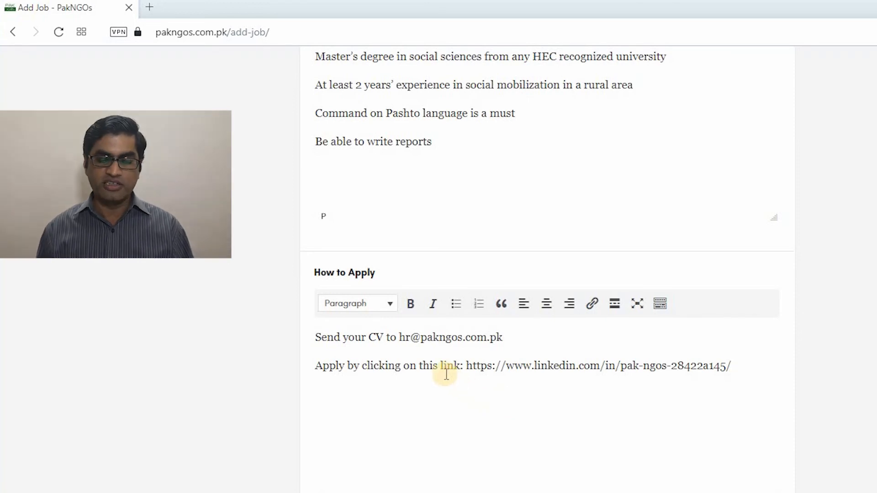
click(465, 365)
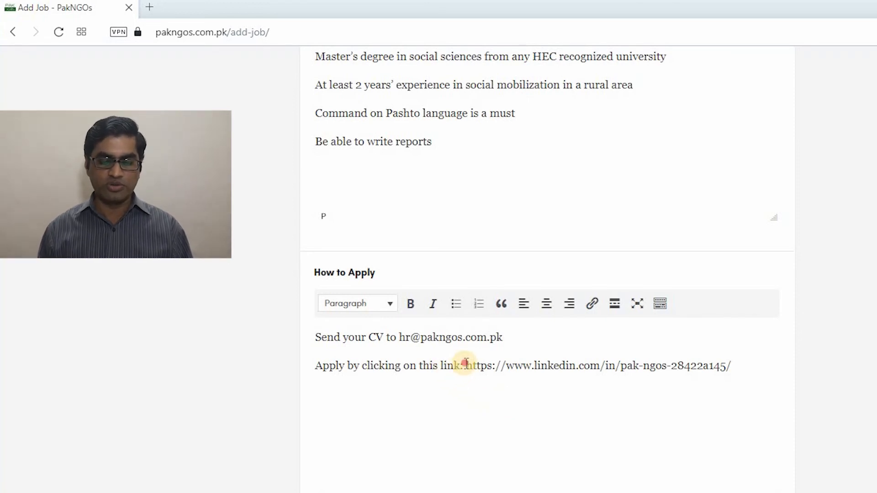
key(Return)
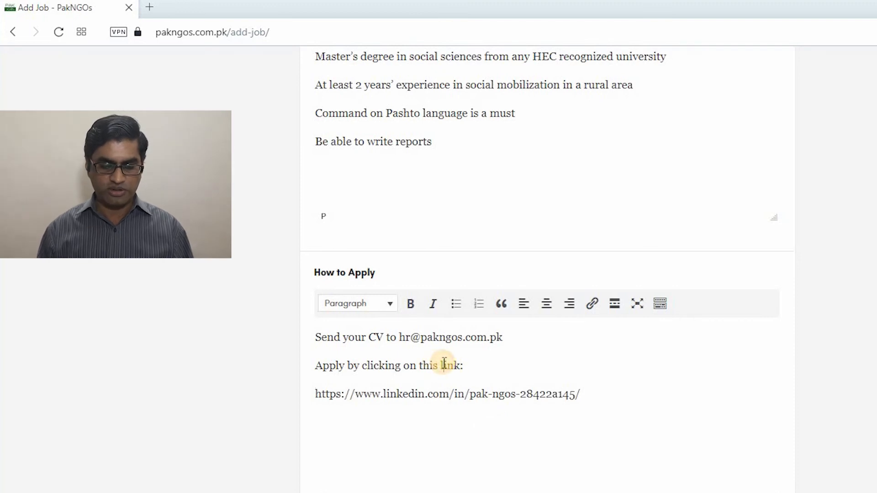
key(shift+Right)
key(shift+Right)
key(shift+Right)
key(shift+Right)
key(shift+Right)
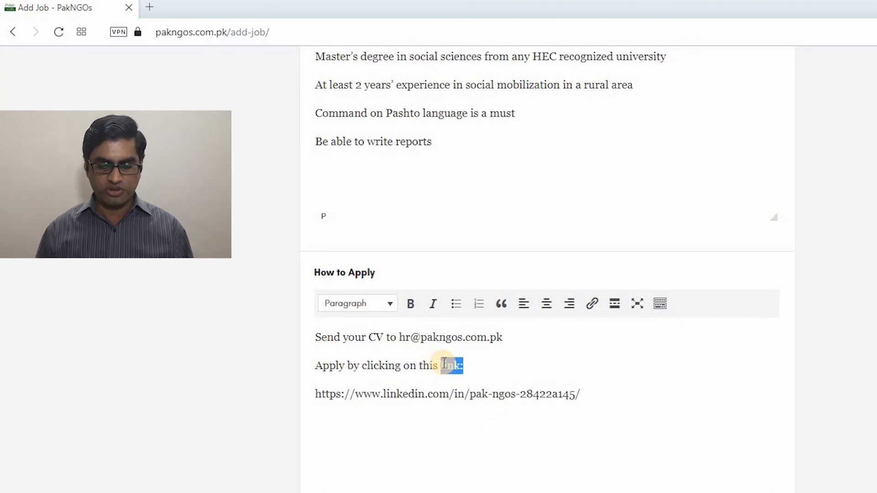
Hyperlink the word 'link:' to the LinkedIn profile URL
click(592, 305)
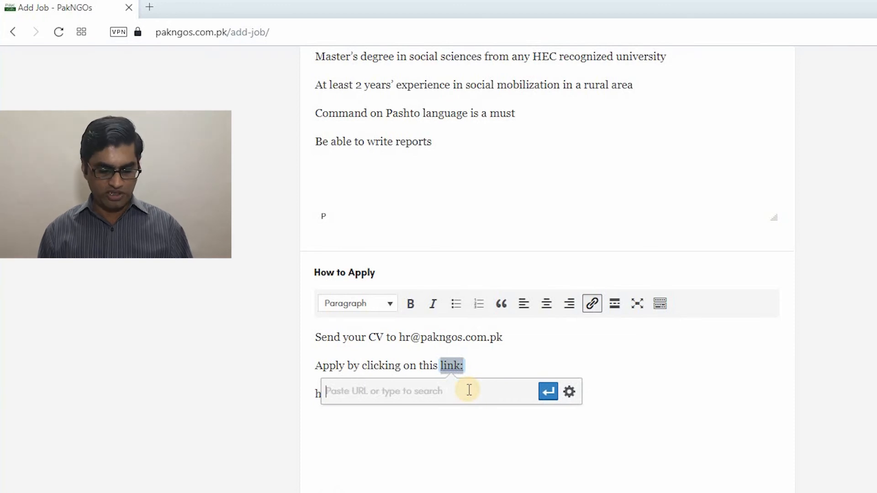
key(ctrl+v)
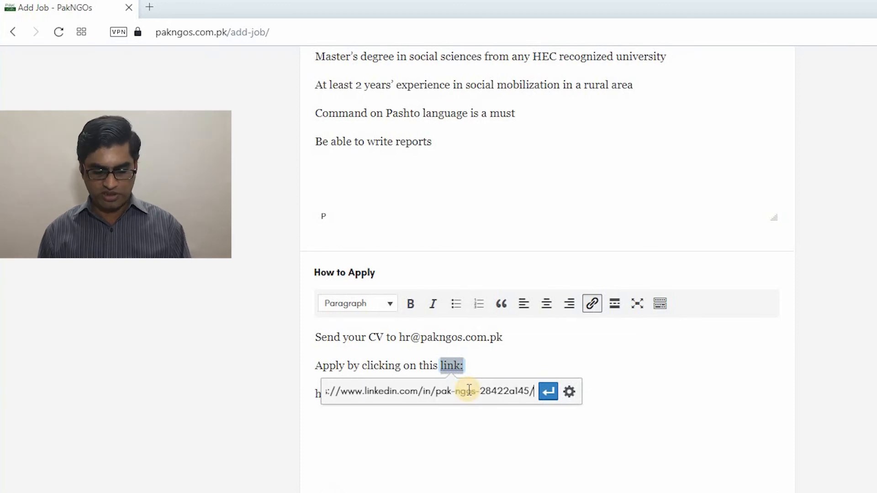
click(544, 399)
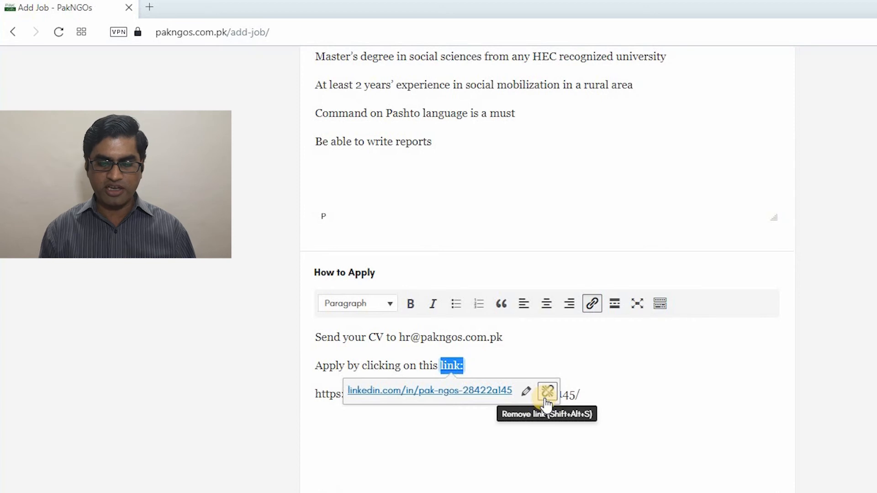
click(412, 367)
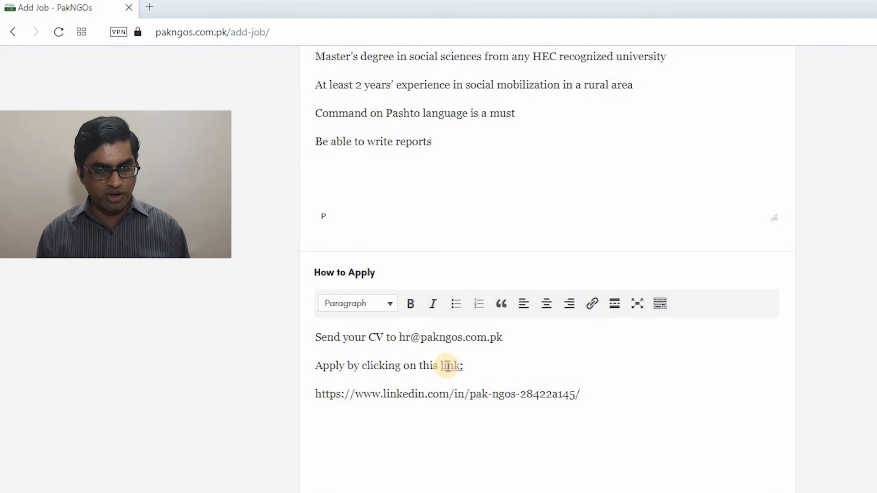
click(231, 489)
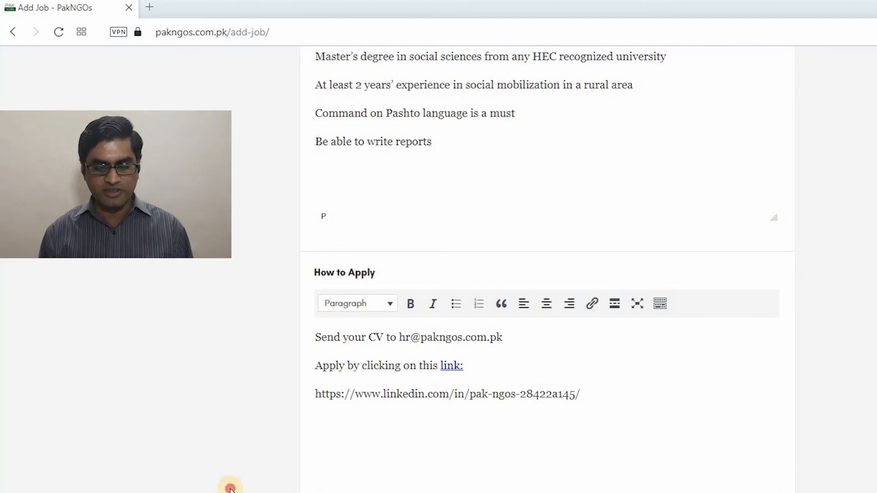
scroll(230, 487, down, 5)
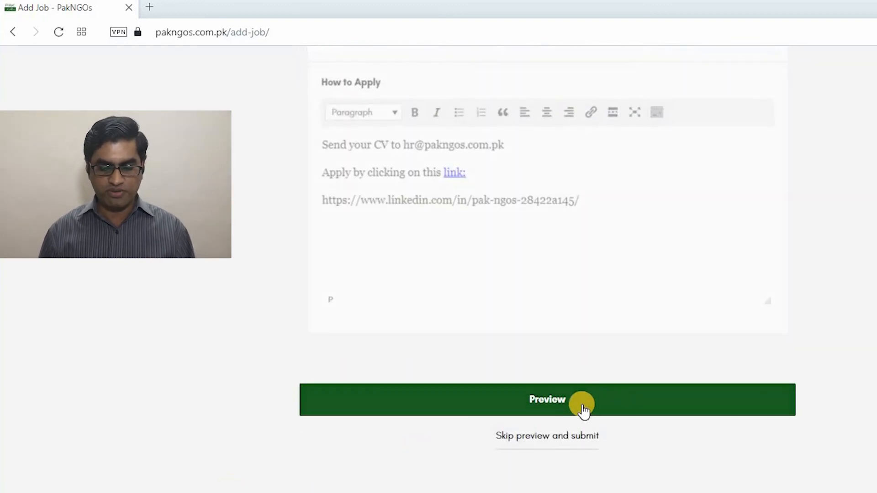
Preview the Community Mobilizers listing, dismissing the Email Notifications popup
click(584, 411)
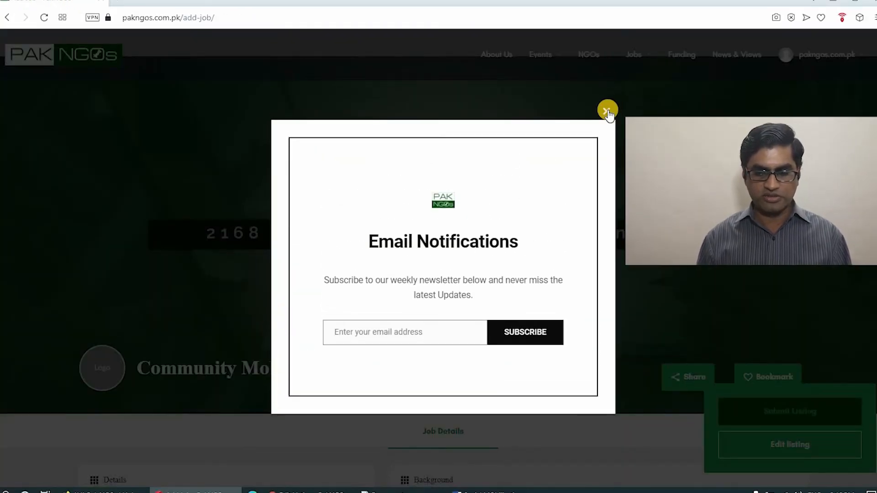
click(607, 111)
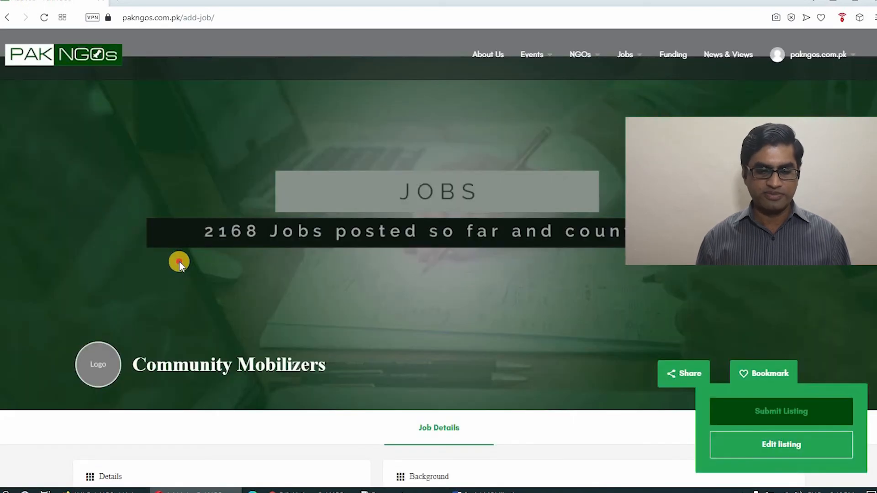
scroll(179, 263, down, 3)
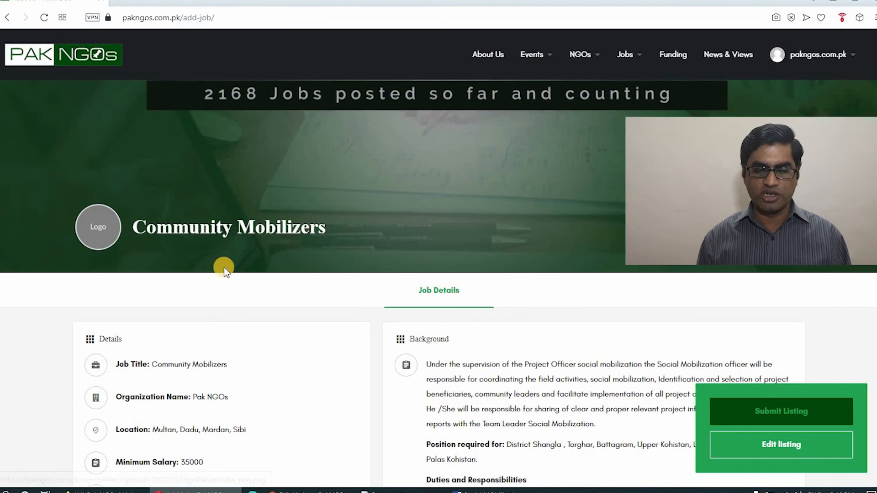
scroll(223, 267, down, 5)
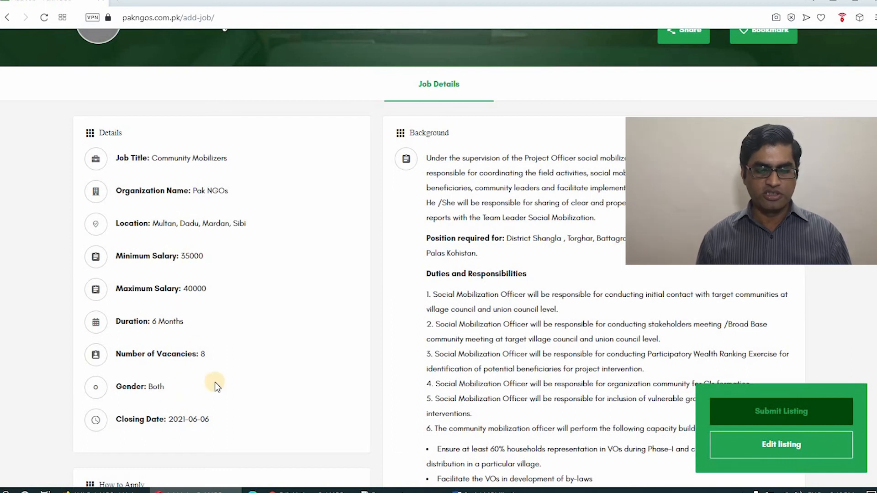
scroll(217, 387, down, 3)
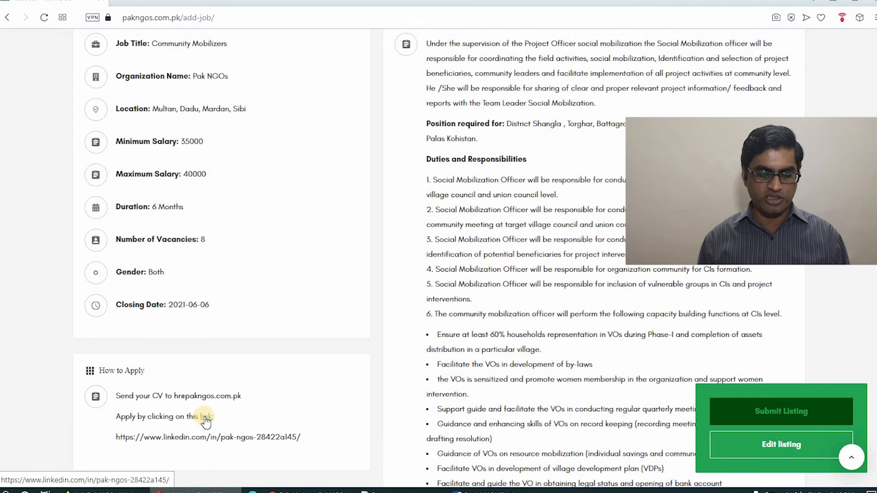
Open the How to Apply link in a new tab to confirm it reaches LinkedIn
right_click(205, 417)
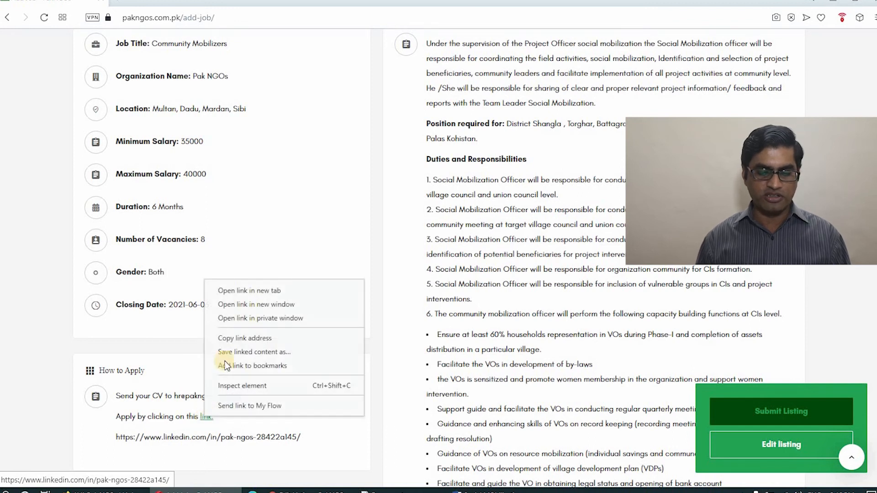
click(238, 290)
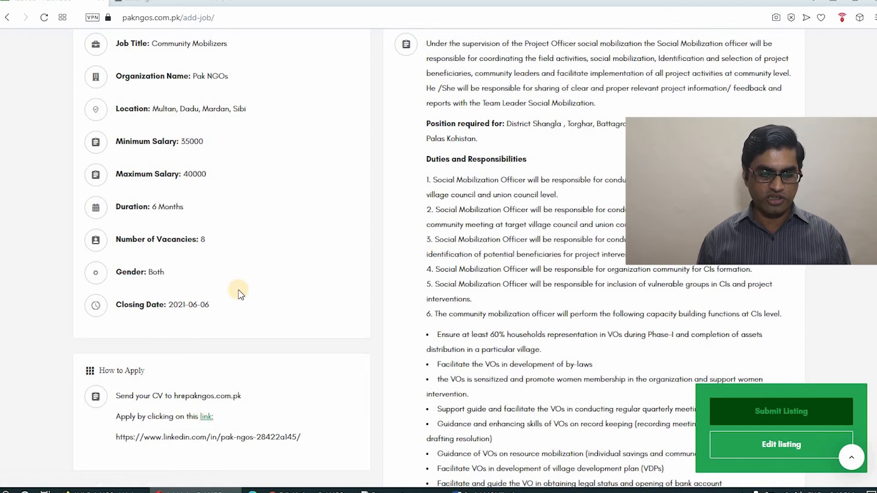
click(157, 5)
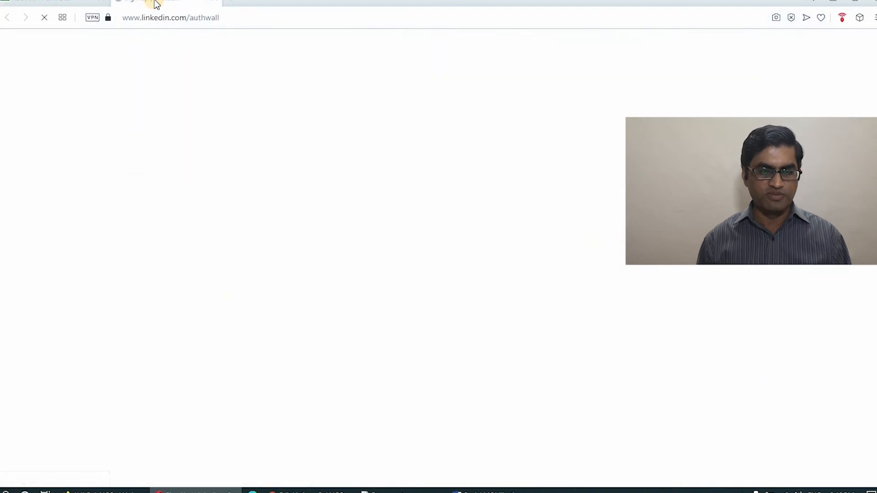
click(72, 3)
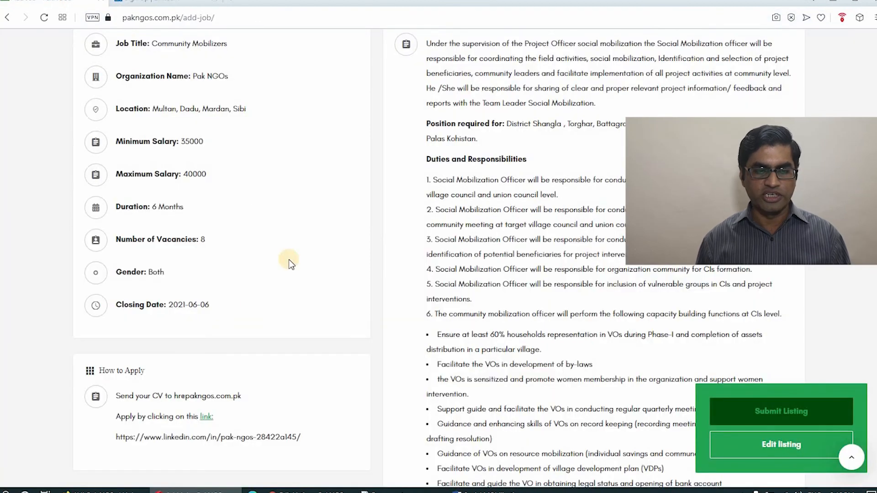
scroll(489, 251, up, 2)
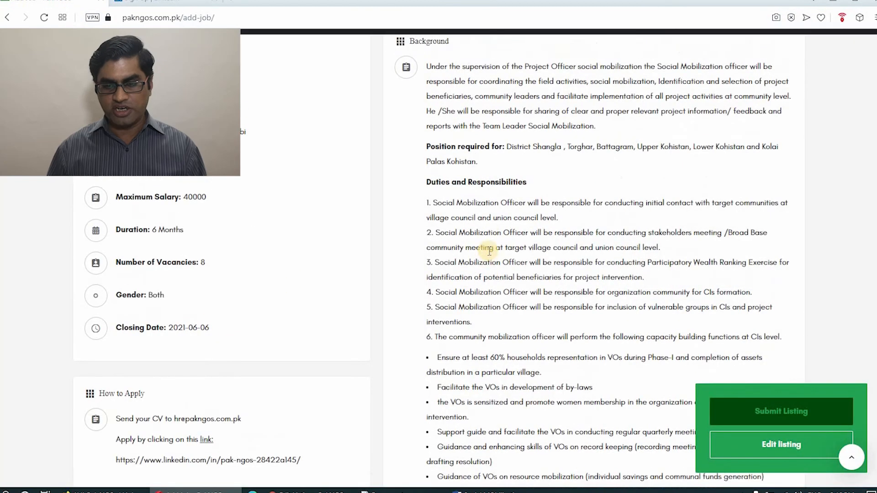
scroll(489, 251, down, 9)
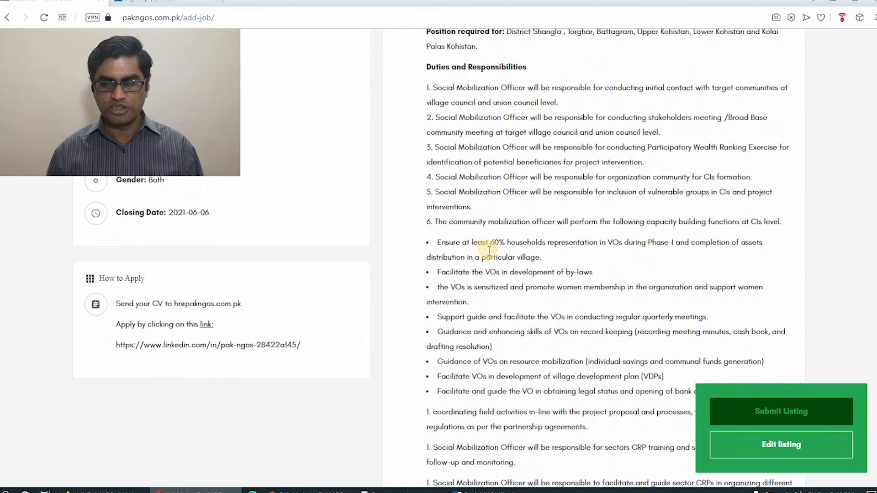
scroll(490, 254, down, 5)
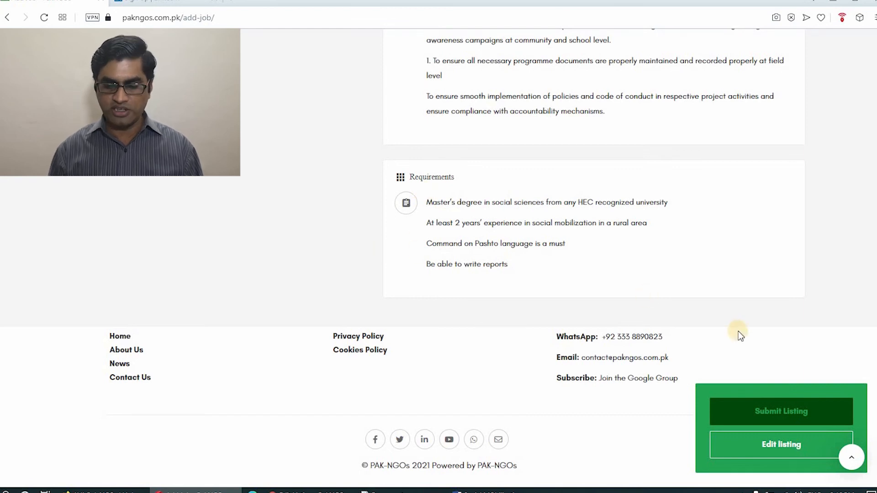
Return to Edit listing, scroll to the form's bottom, and choose Skip preview and submit
click(769, 446)
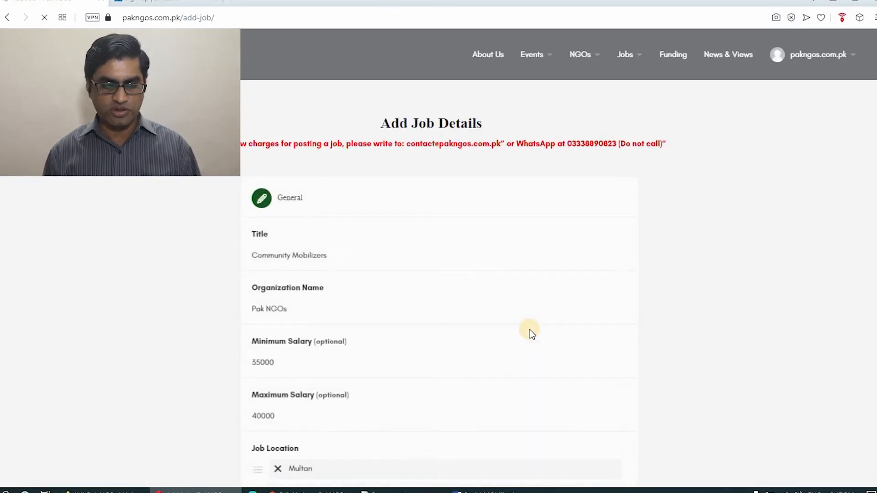
scroll(219, 304, down, 5)
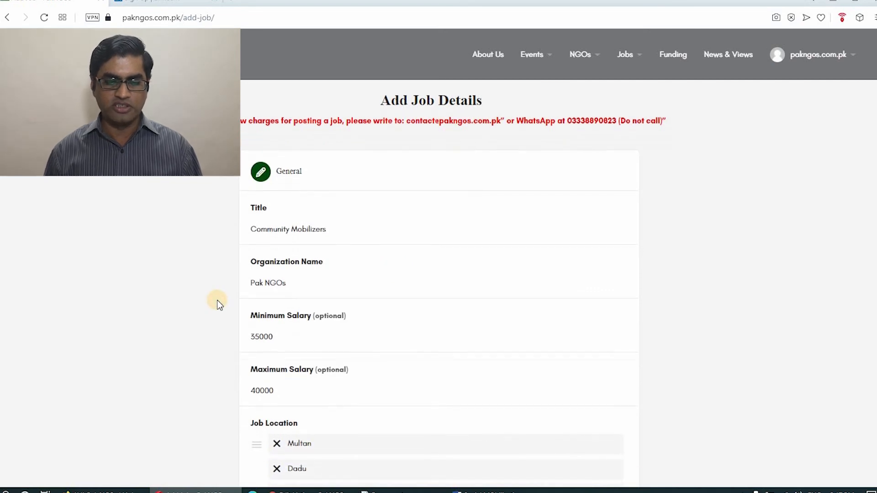
scroll(218, 304, down, 10)
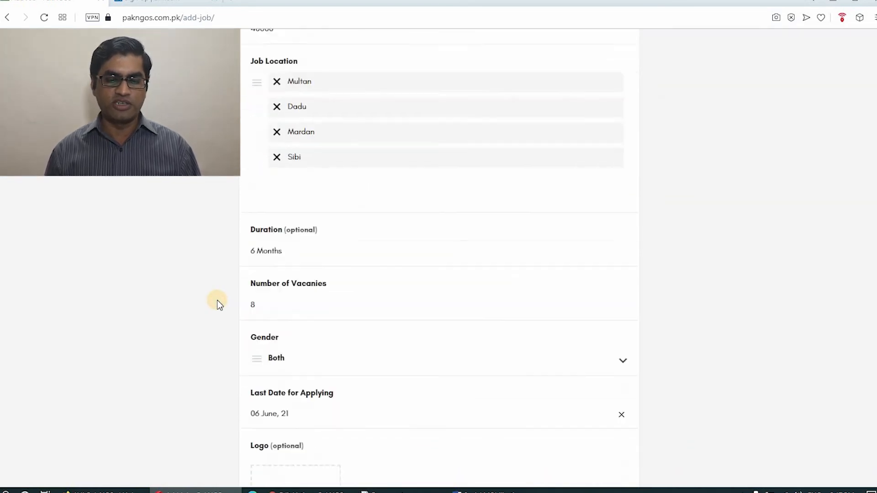
scroll(218, 304, down, 14)
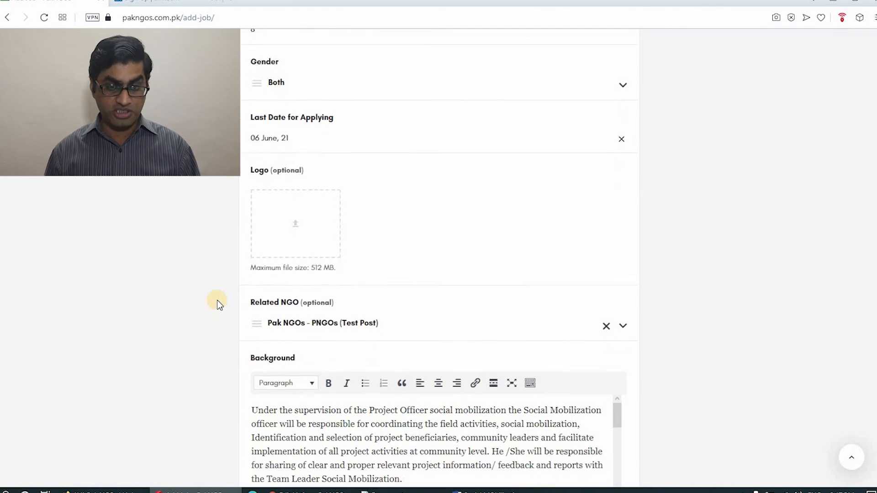
scroll(218, 304, down, 9)
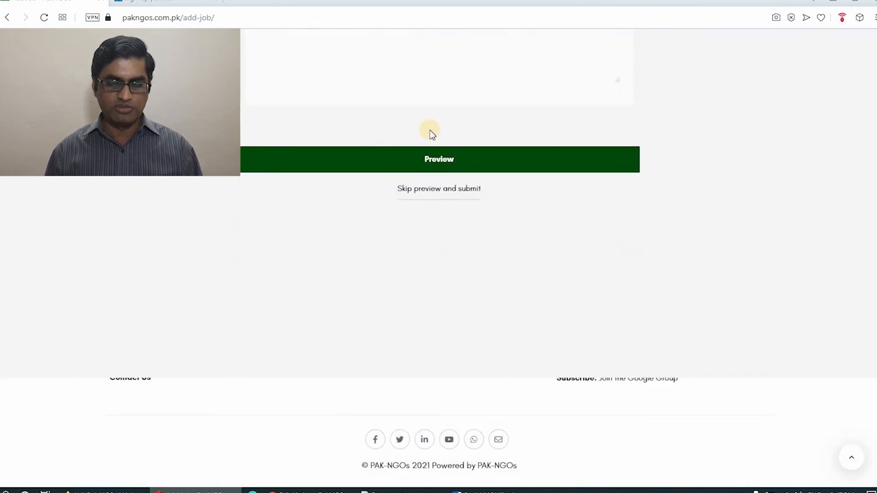
click(429, 192)
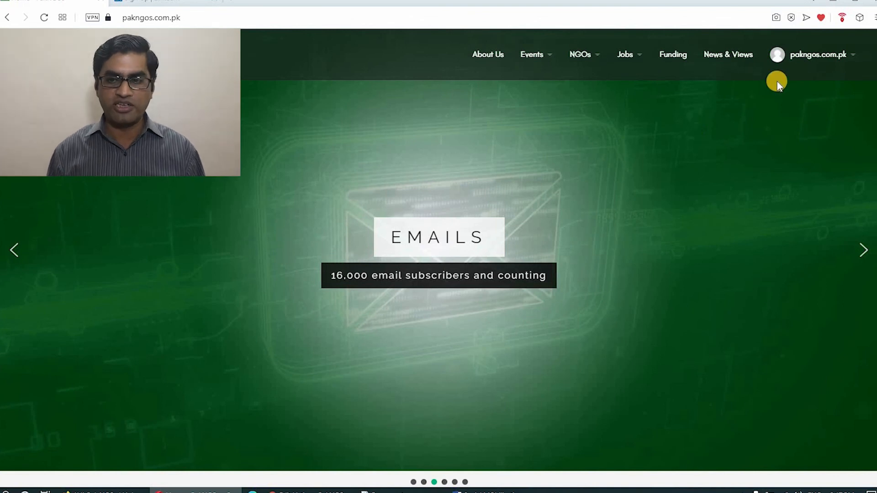
Open My Listings from the account menu to see the job pending approval
click(810, 56)
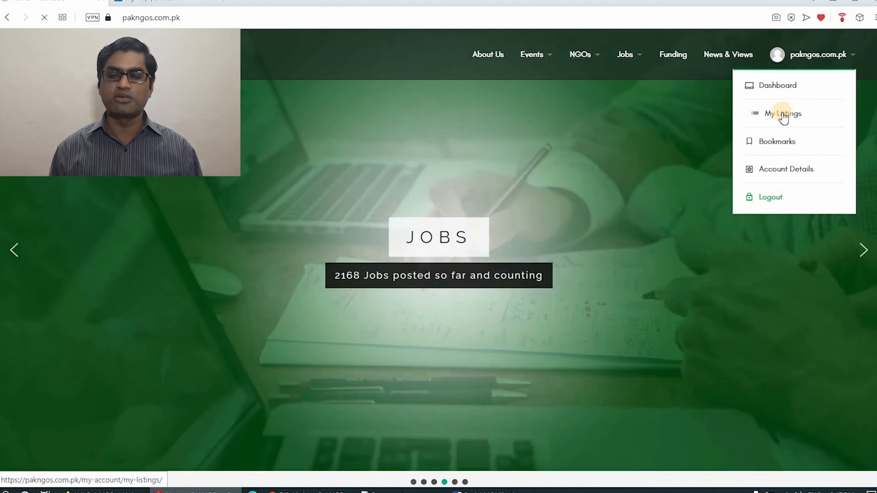
click(783, 115)
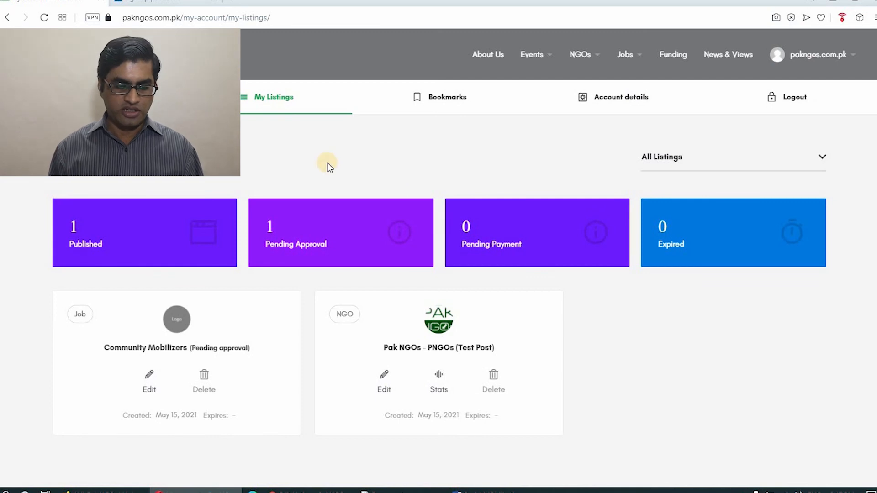
scroll(327, 164, down, 3)
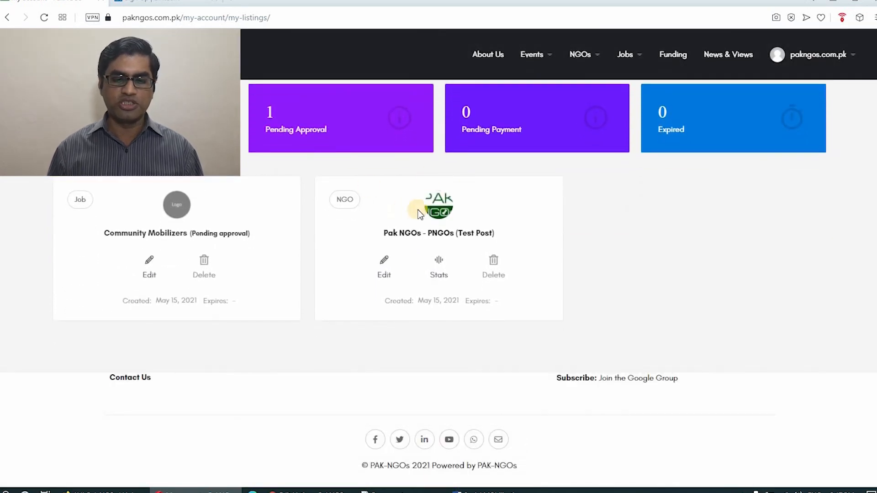